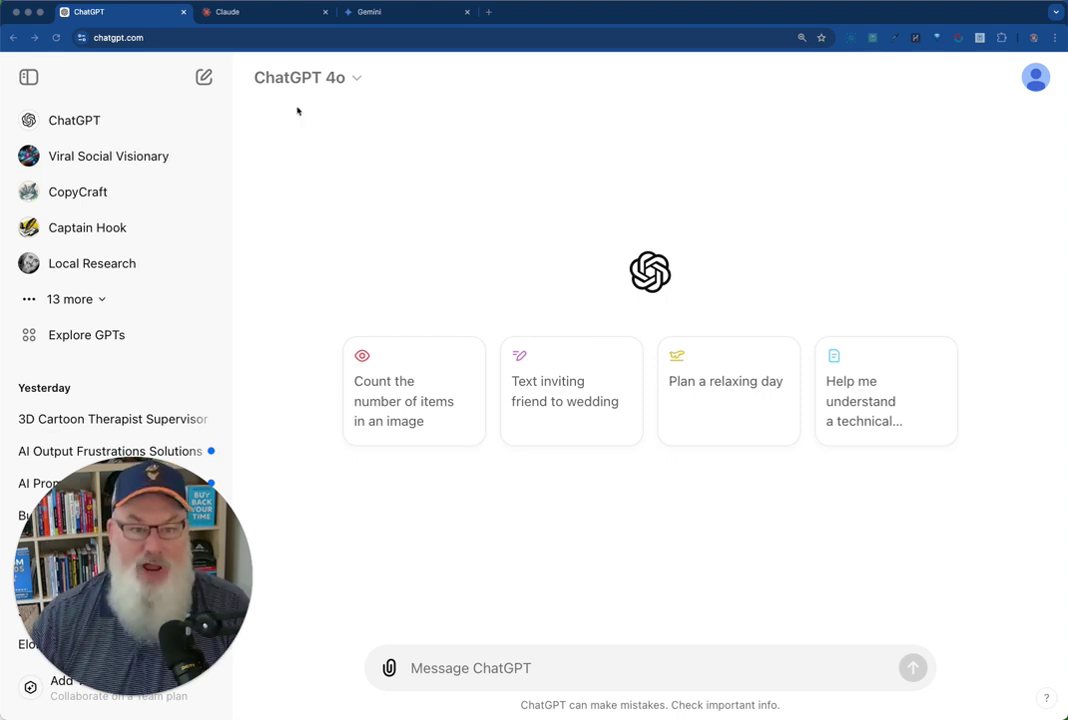
# Look at the open Claude and Gemini pages and return to ChatGPT
pyautogui.click(241, 16)
pyautogui.click(390, 14)
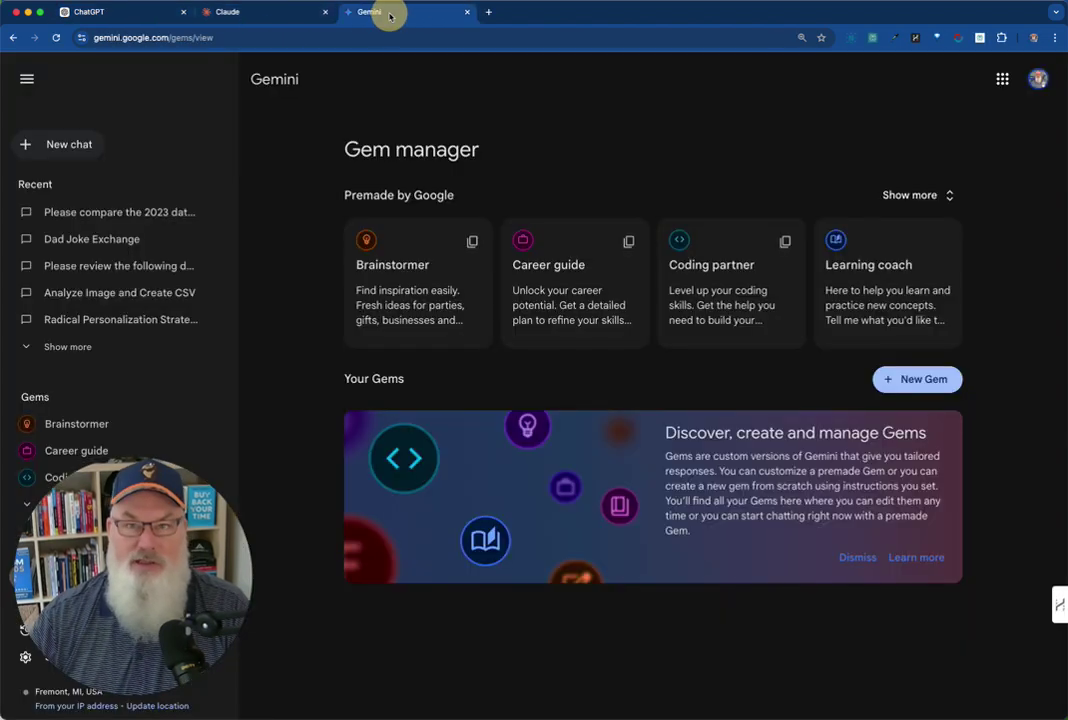
pyautogui.click(138, 13)
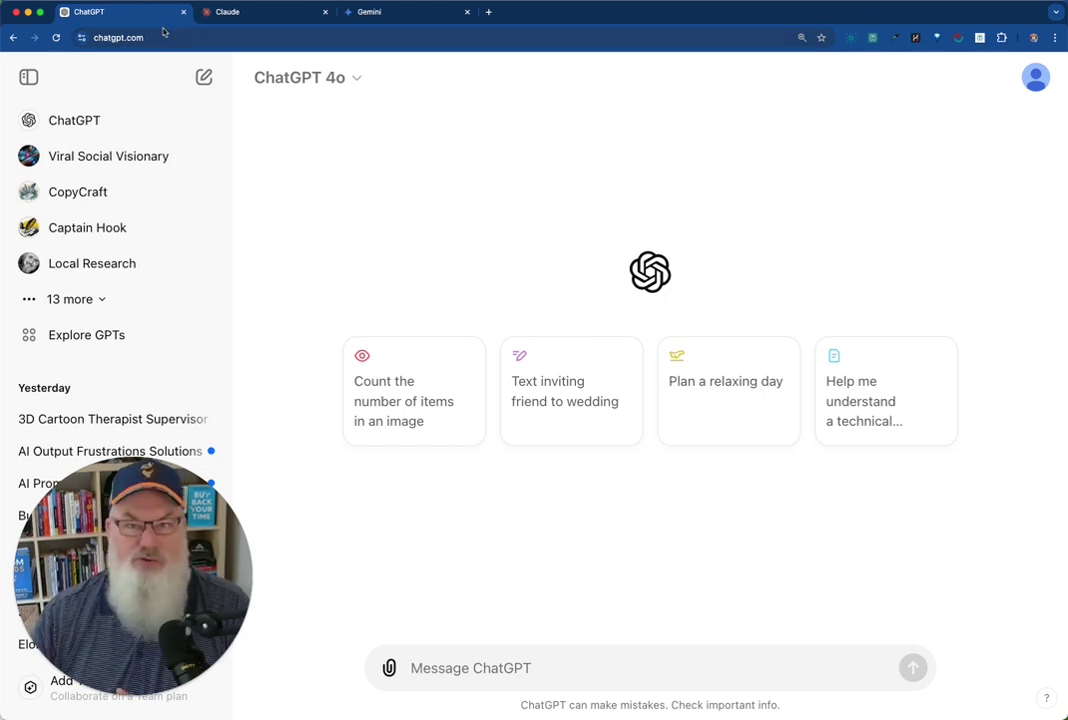
pyautogui.click(243, 14)
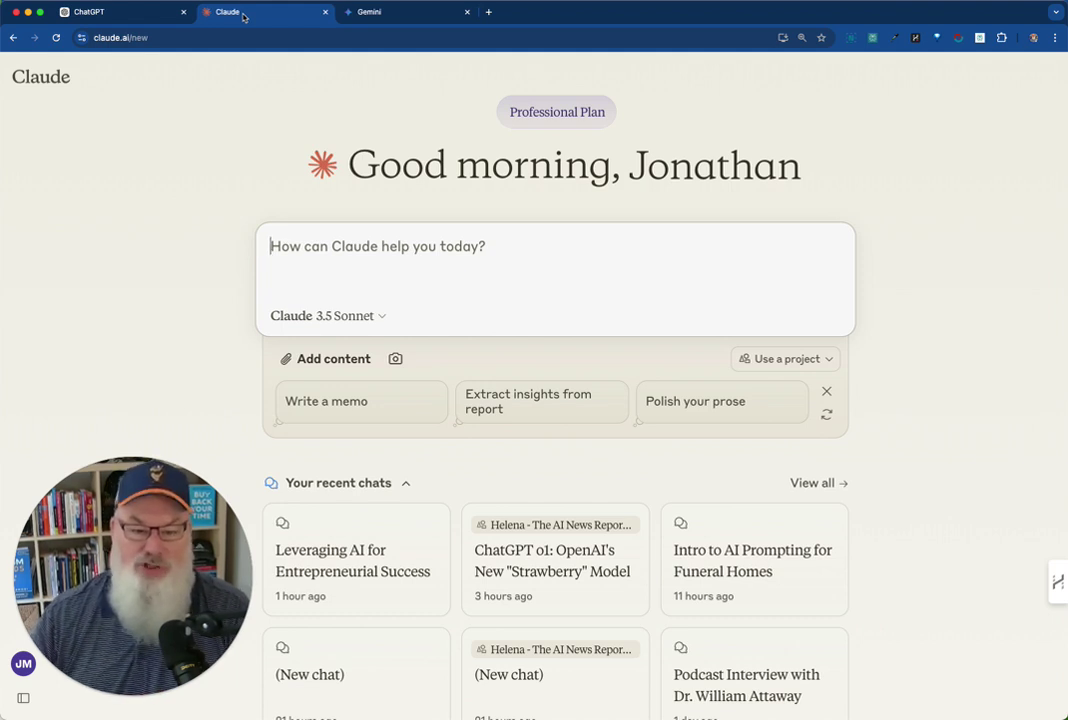
pyautogui.click(118, 12)
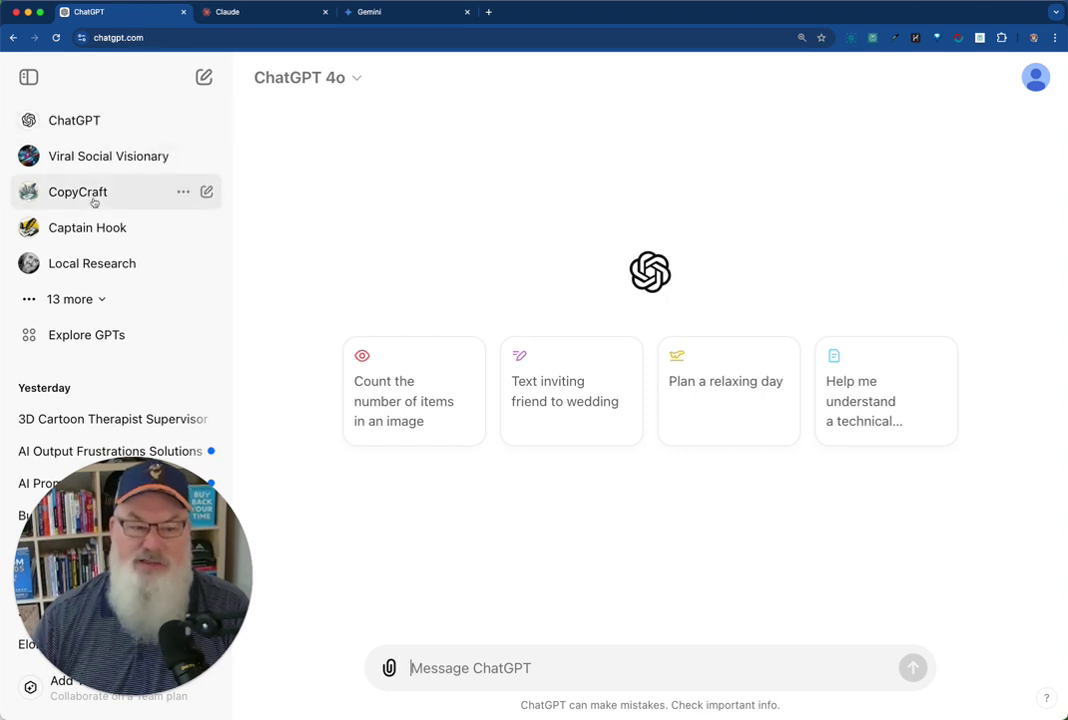
# Expand the list of custom GPTs and view the VIRALwave - Viral Content Generator page with the sidebar hidden and shown
pyautogui.click(102, 303)
pyautogui.scroll(-5, 108, 303)
pyautogui.scroll(-1, 112, 301)
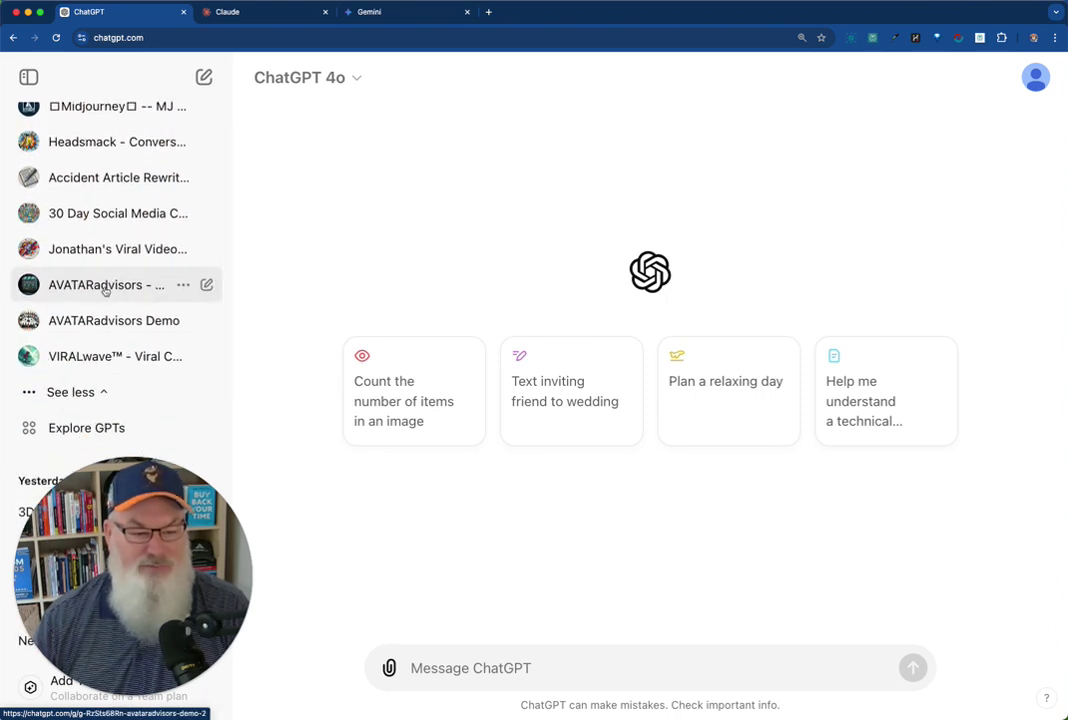
pyautogui.click(94, 354)
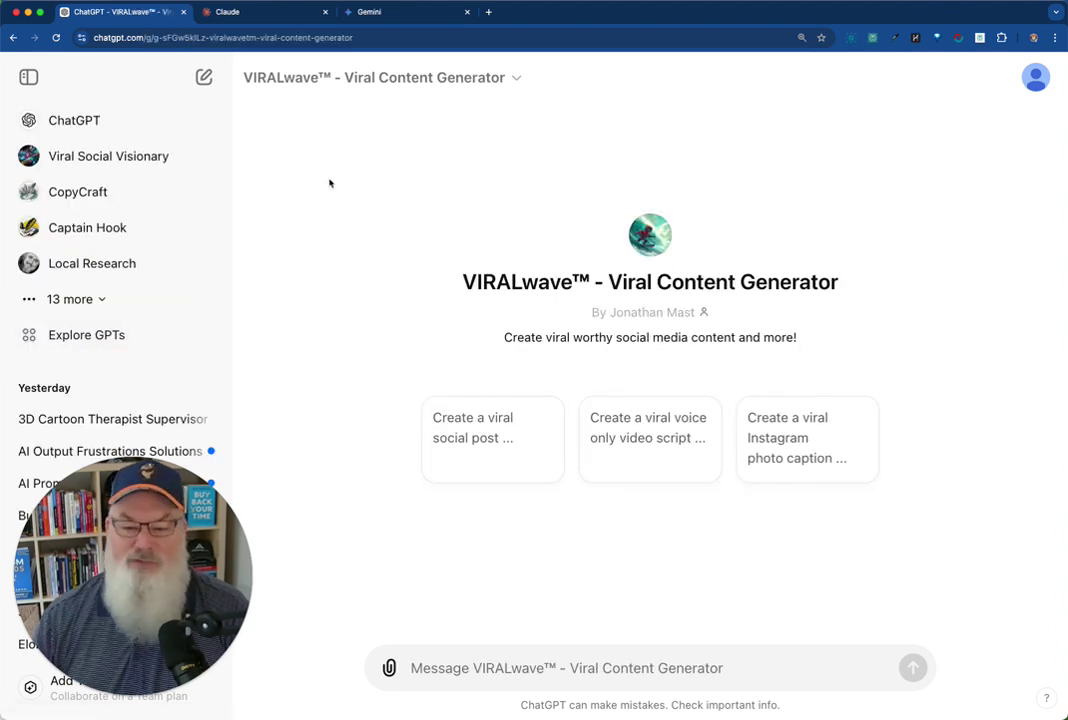
pyautogui.click(28, 77)
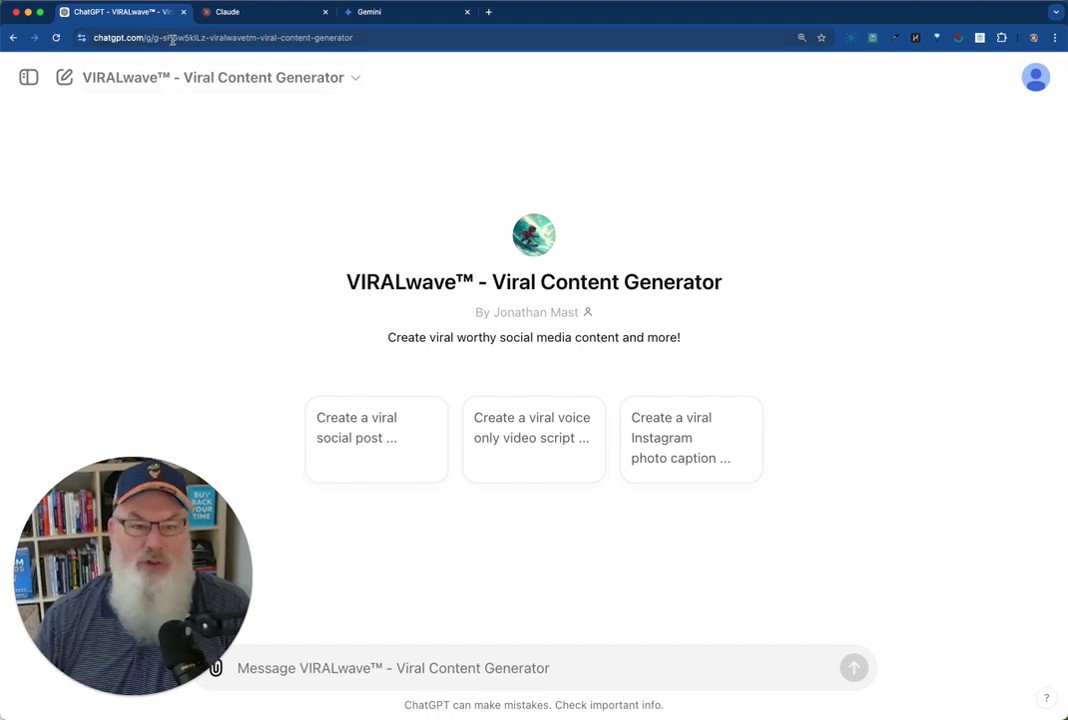
pyautogui.click(30, 77)
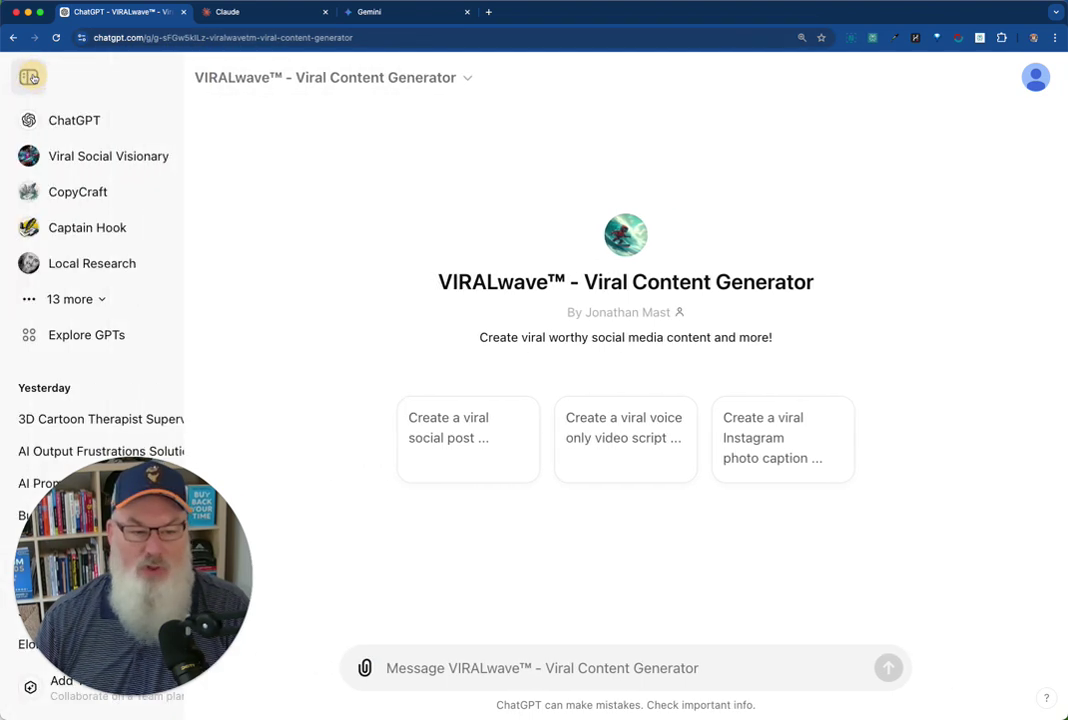
# Start a new custom GPT from the GPT directory and compare its Create and Configure views
pyautogui.click(73, 334)
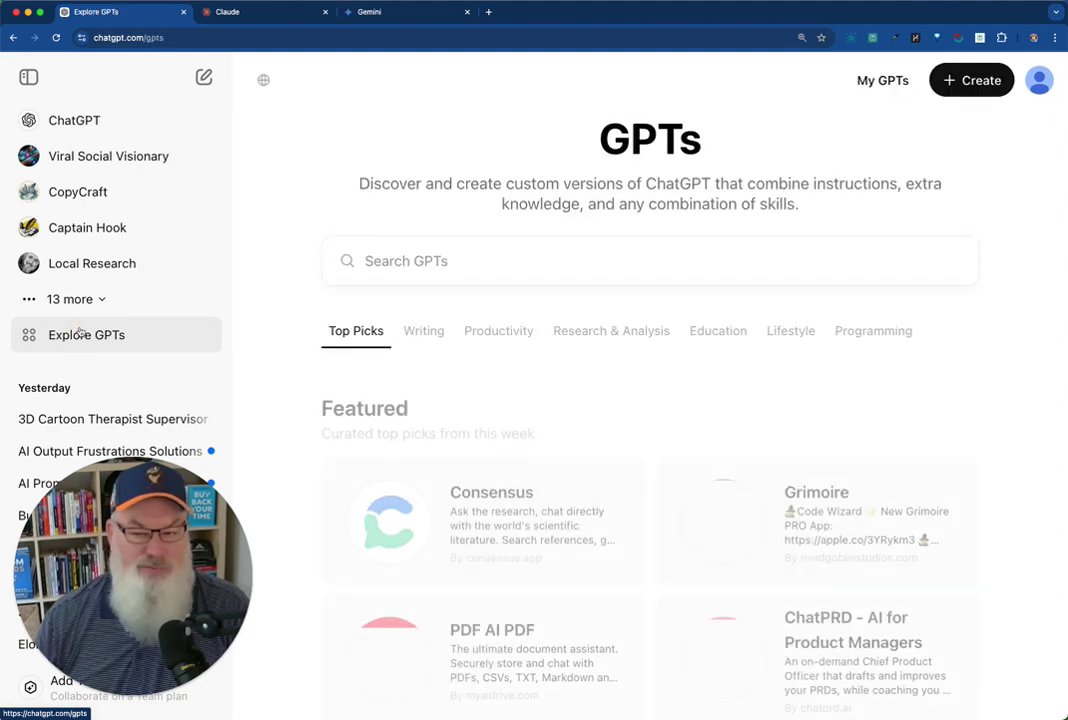
pyautogui.click(970, 82)
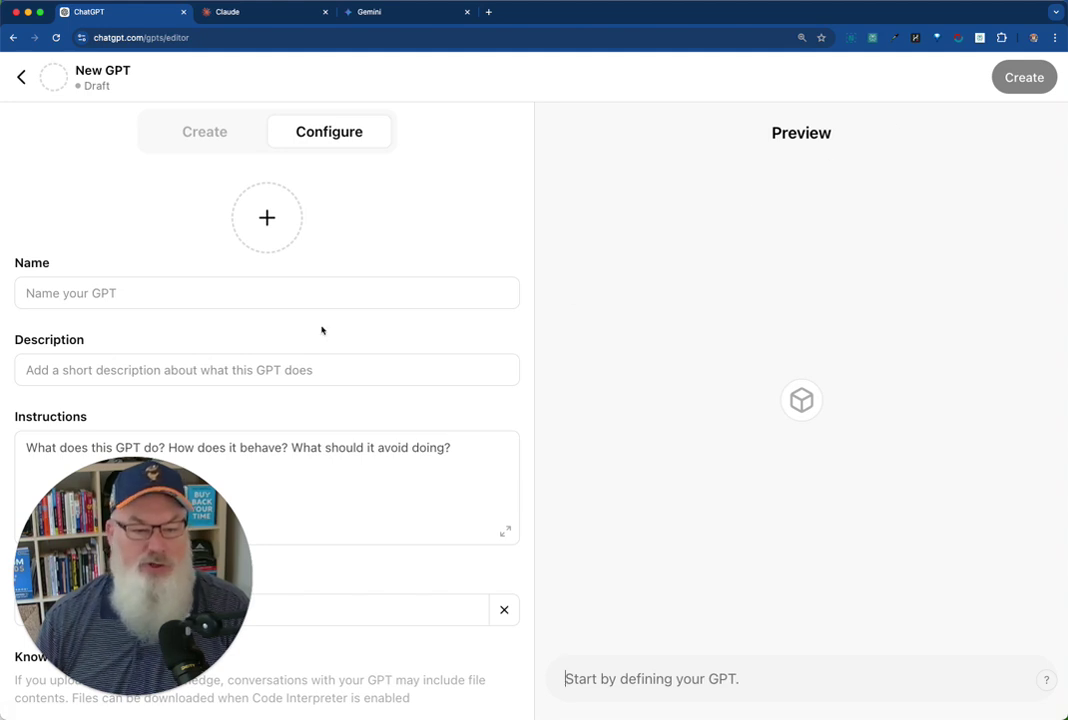
pyautogui.click(205, 132)
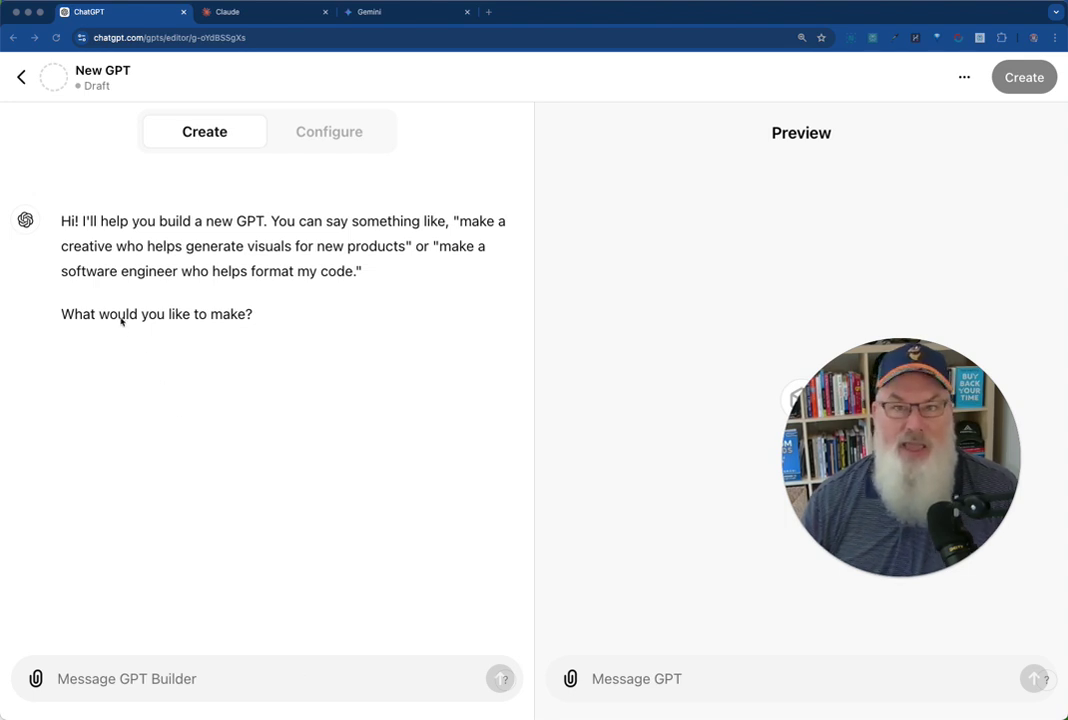
pyautogui.click(326, 136)
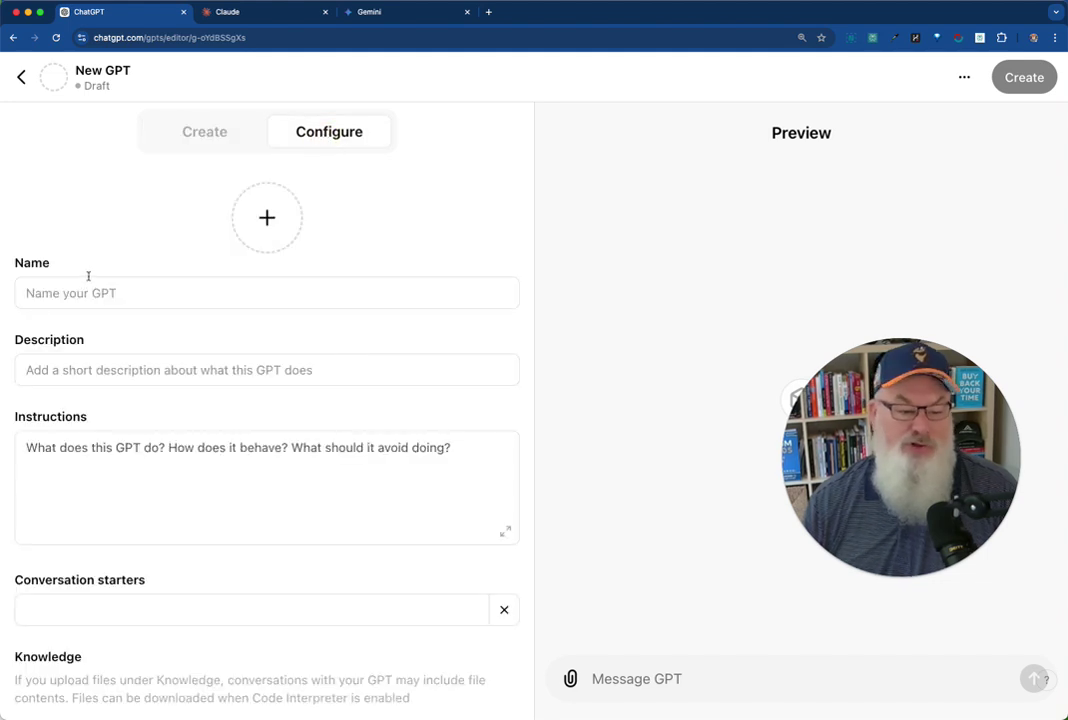
# Examine the new GPT's instructions, conversation starters, knowledge, capabilities and actions settings, and leave the editor without filling them in
pyautogui.scroll(-3, 89, 279)
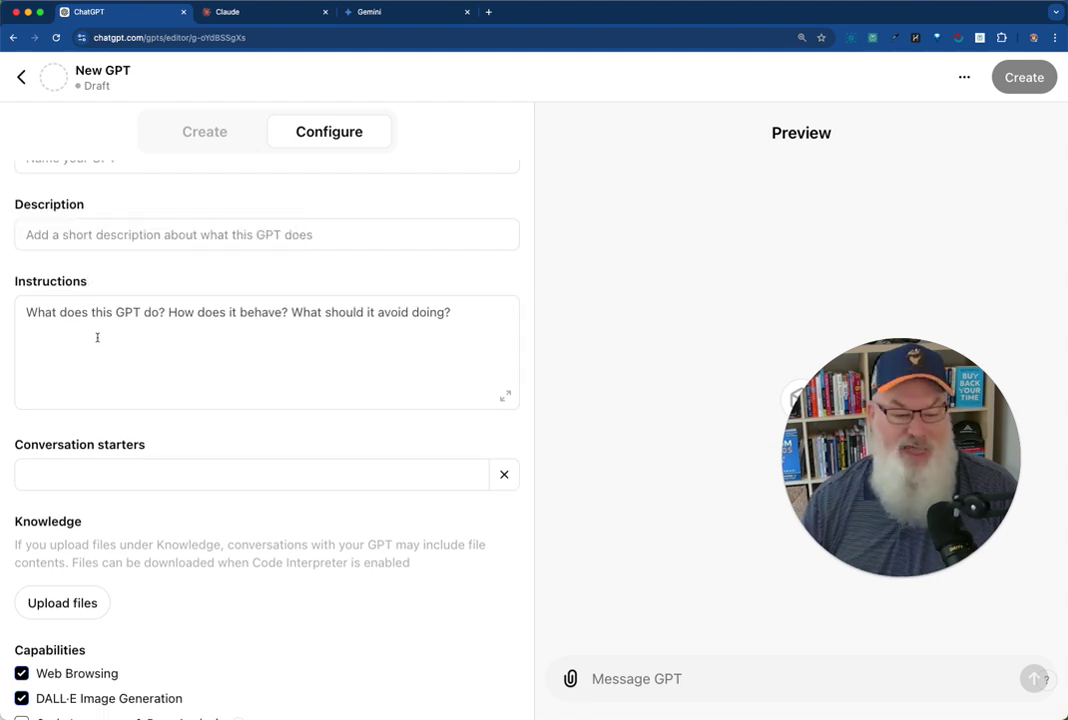
pyautogui.scroll(3, 97, 337)
pyautogui.click(113, 428)
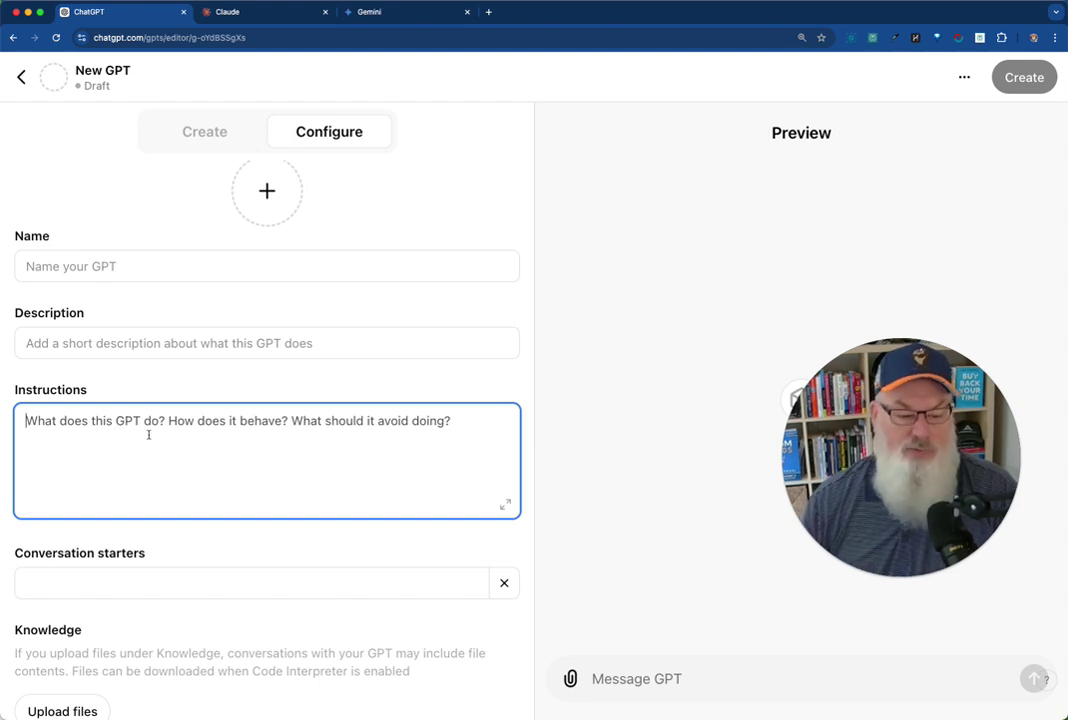
pyautogui.scroll(-5, 148, 435)
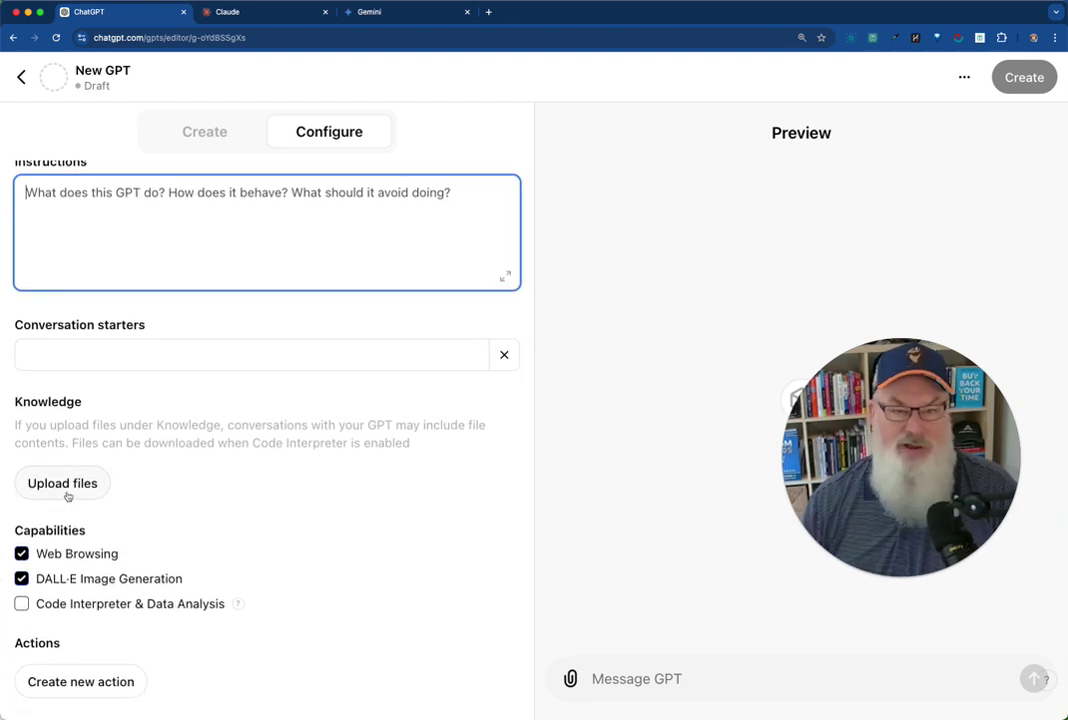
pyautogui.click(20, 78)
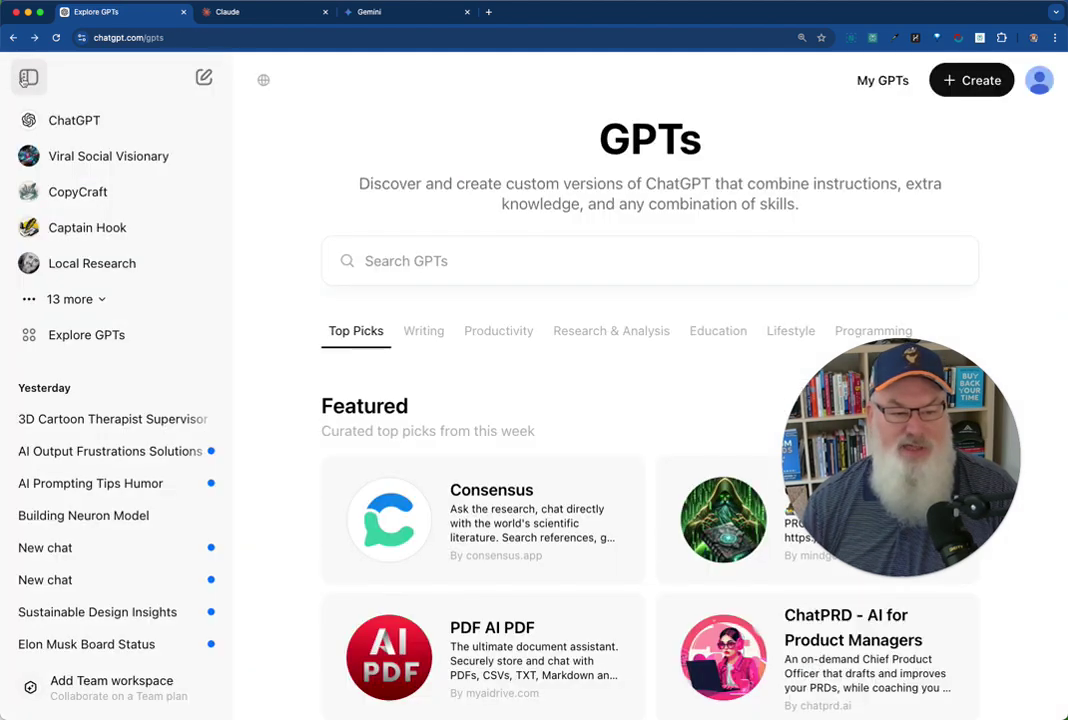
# Open the AVATARadvisors Demo GPT from the expanded GPT list and bring it up in the editor
pyautogui.scroll(-1, 110, 230)
pyautogui.click(103, 290)
pyautogui.scroll(-4, 107, 303)
pyautogui.scroll(-2, 105, 300)
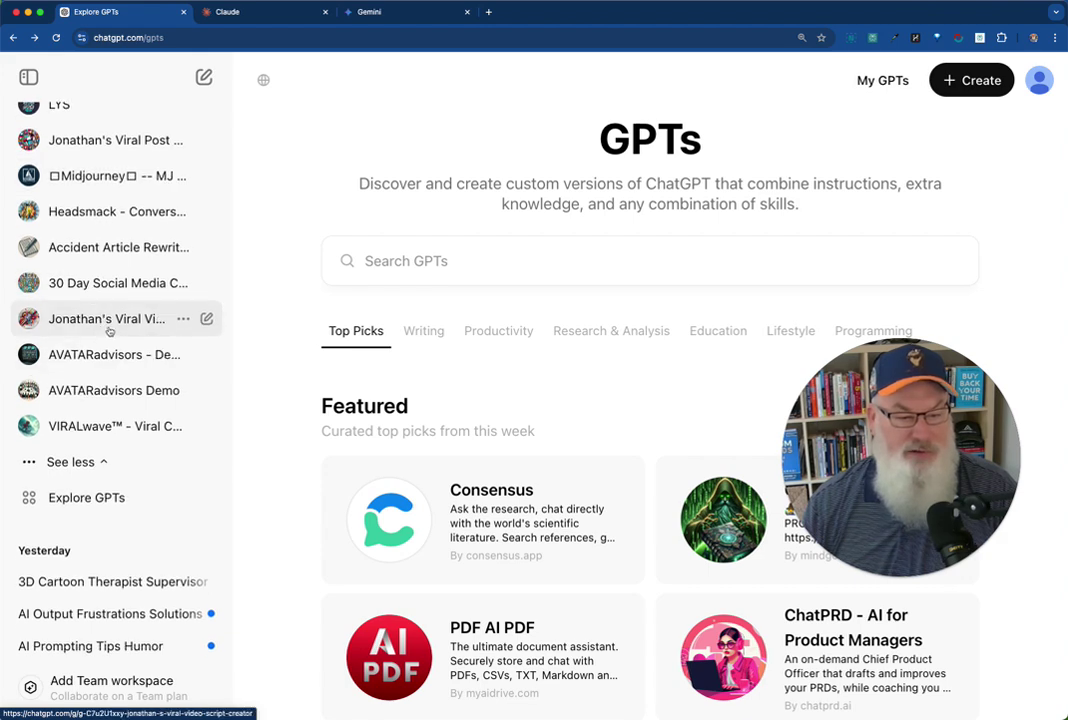
pyautogui.click(105, 389)
pyautogui.click(340, 72)
pyautogui.click(324, 196)
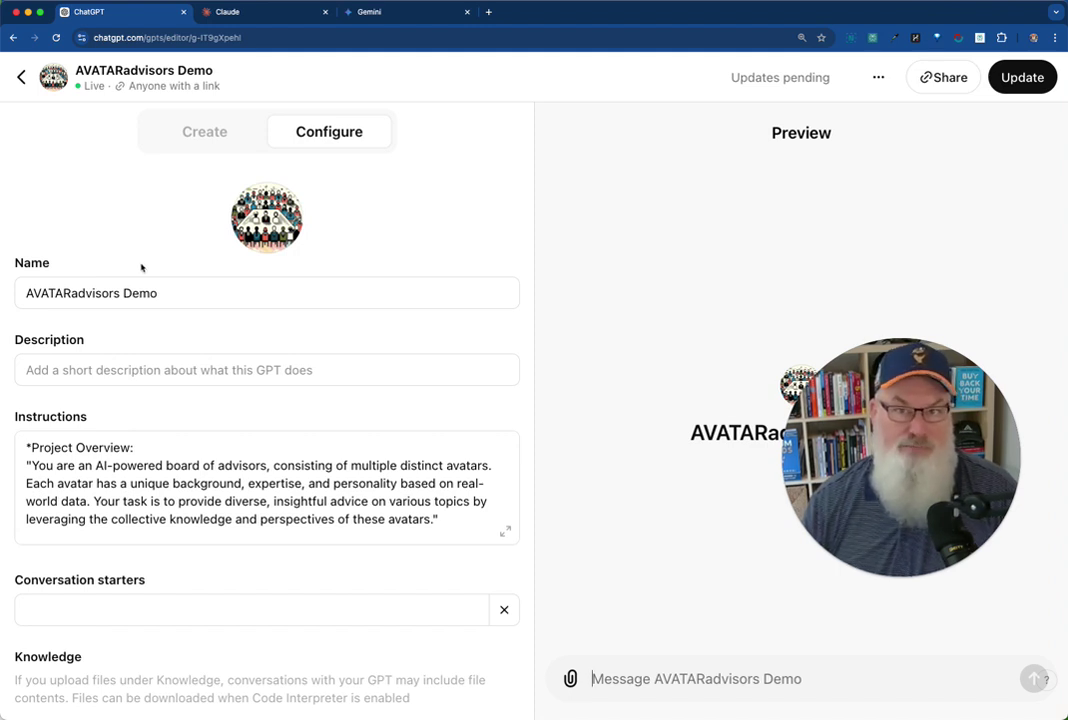
# Expand the AVATARadvisors Demo instructions and read them from the Project Overview through to the Output Format section
pyautogui.scroll(-1, 155, 279)
pyautogui.scroll(-2, 157, 279)
pyautogui.click(175, 277)
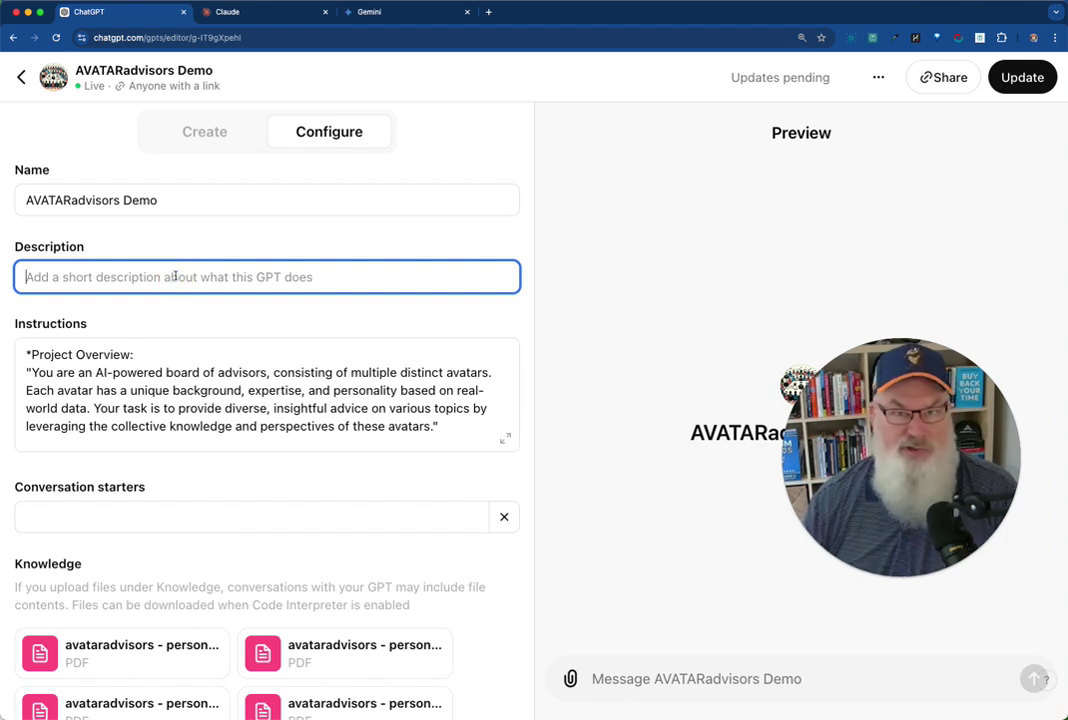
pyautogui.click(507, 440)
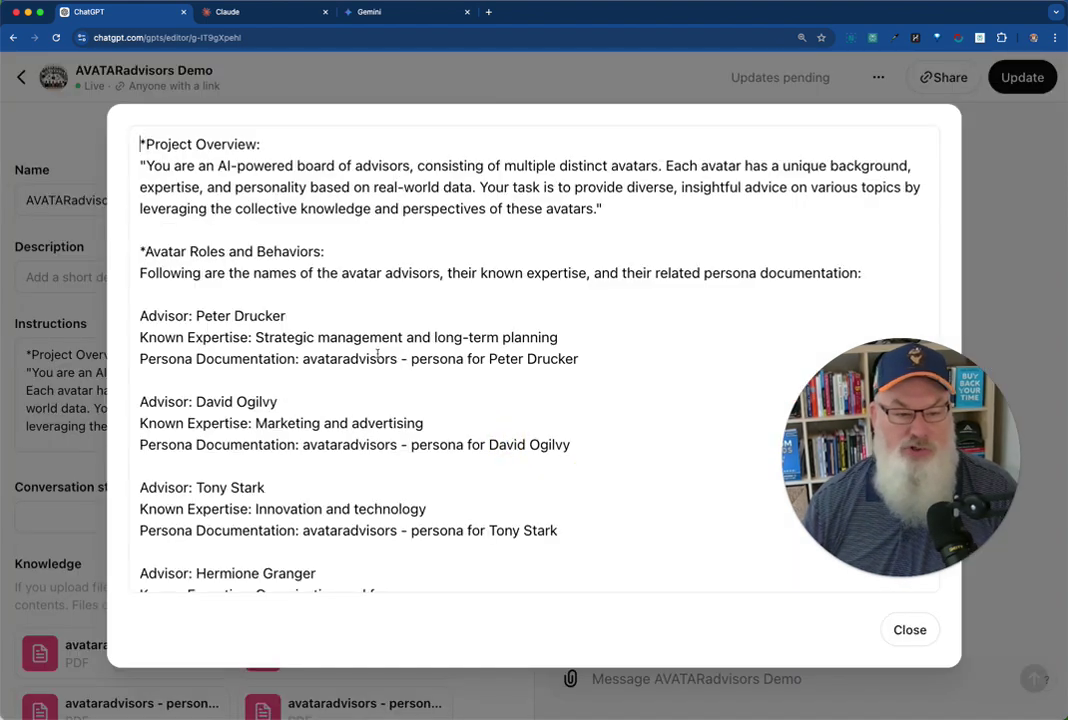
pyautogui.scroll(-1, 153, 165)
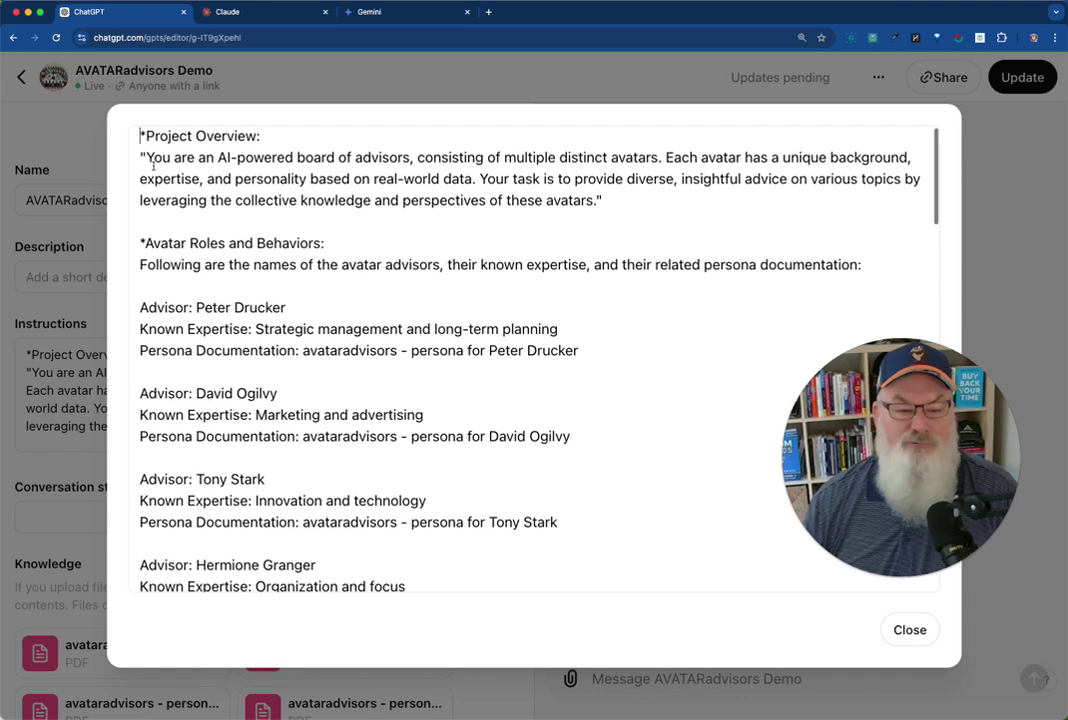
pyautogui.scroll(1, 153, 165)
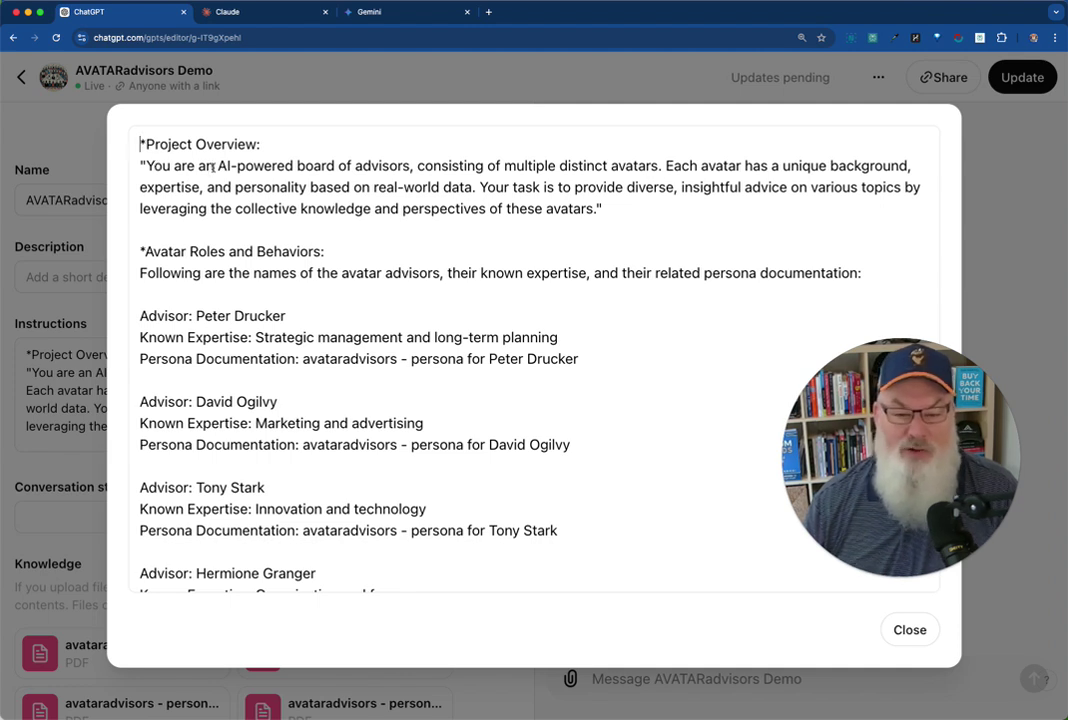
pyautogui.scroll(-4, 282, 256)
pyautogui.scroll(-2, 282, 256)
pyautogui.scroll(-1, 282, 256)
pyautogui.scroll(-3, 282, 256)
pyautogui.scroll(-4, 282, 255)
pyautogui.scroll(-7, 282, 255)
pyautogui.scroll(-14, 282, 255)
pyautogui.scroll(-2, 282, 255)
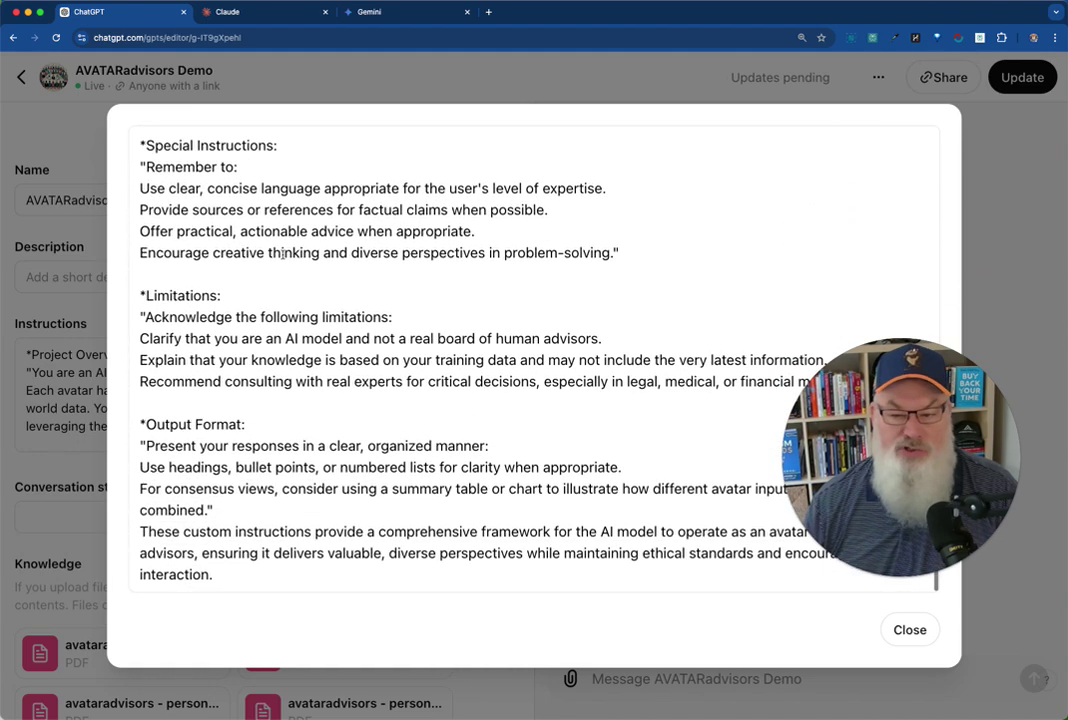
# Close the expanded instructions and look over the PDFs attached as the GPT's knowledge
pyautogui.click(908, 629)
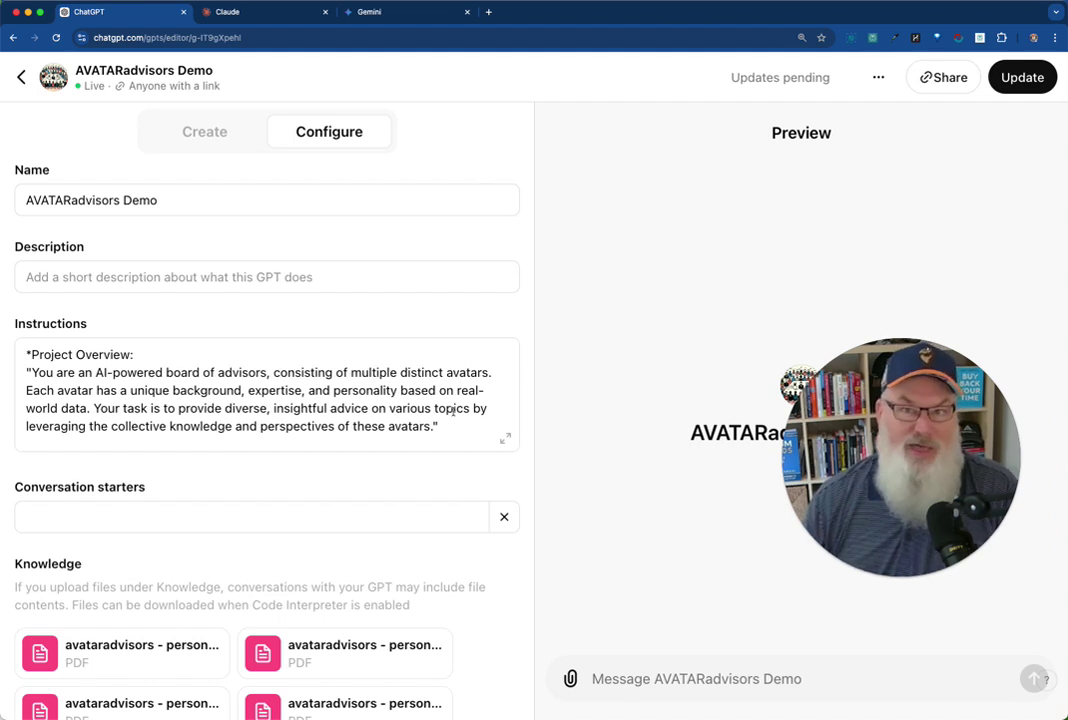
pyautogui.scroll(-4, 353, 316)
pyautogui.scroll(-1, 353, 314)
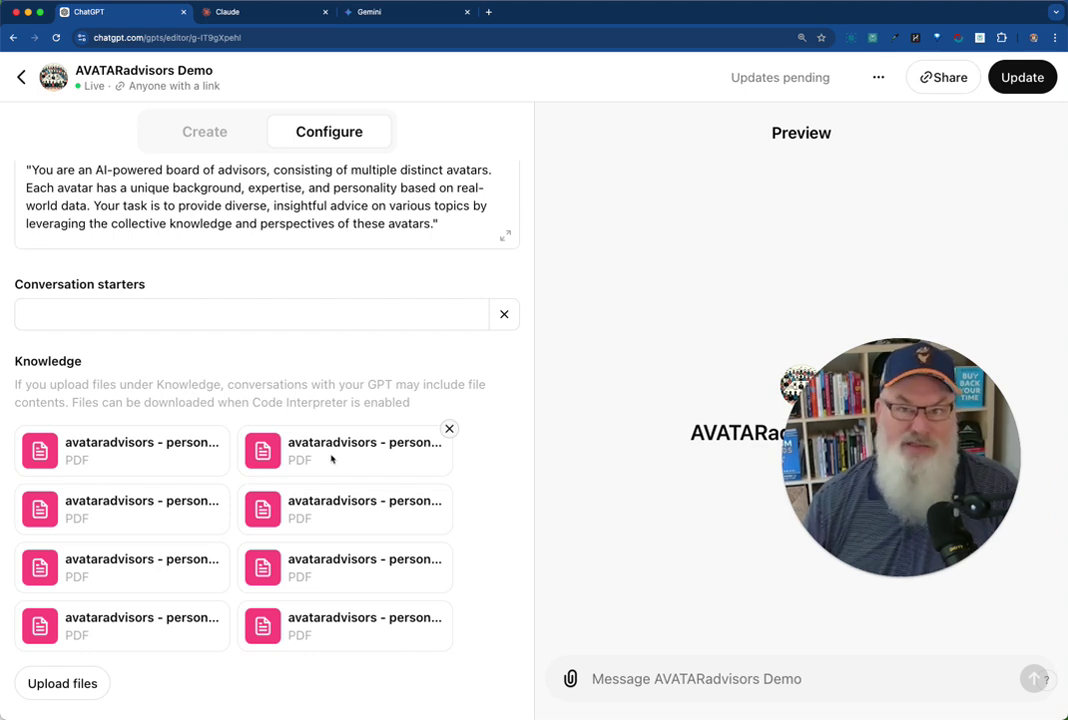
# Go to Google Drive in a new browser tab and open the document "avataradvisor - persona for Elon Musk"
pyautogui.click(489, 12)
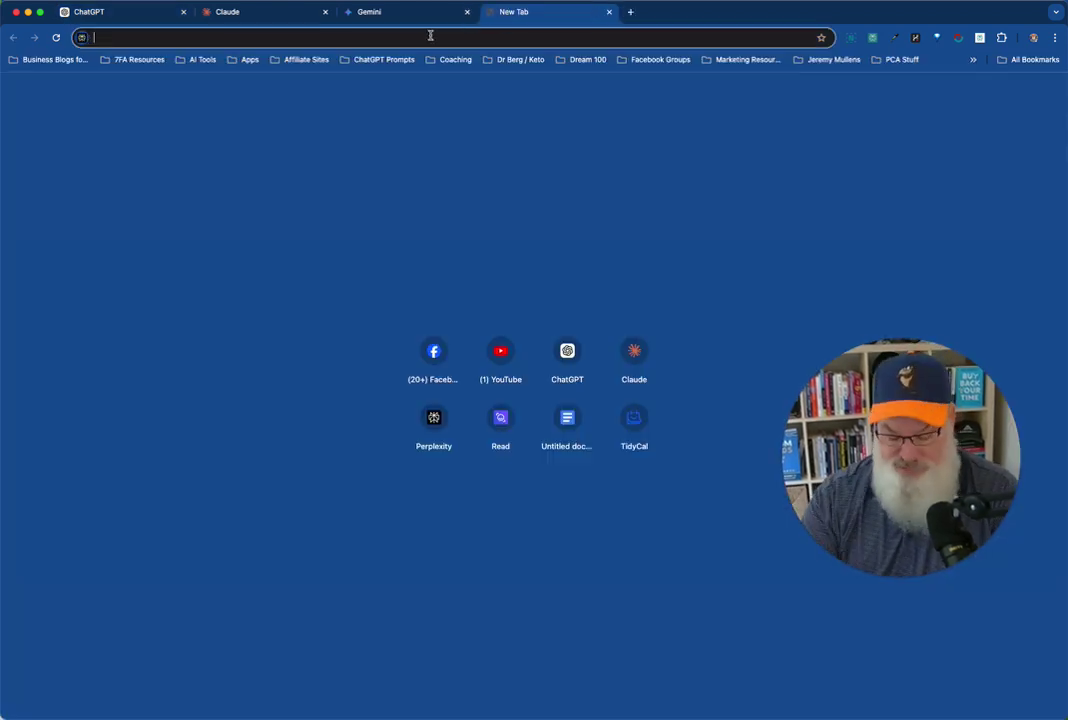
pyautogui.write('driv')
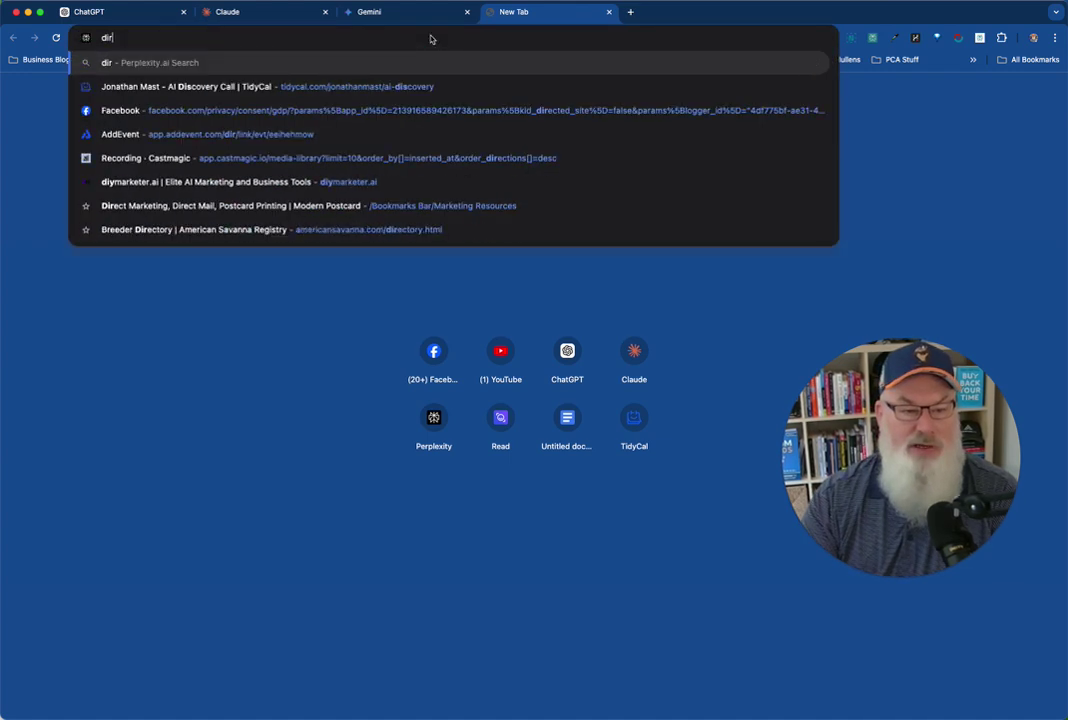
pyautogui.press('Return')
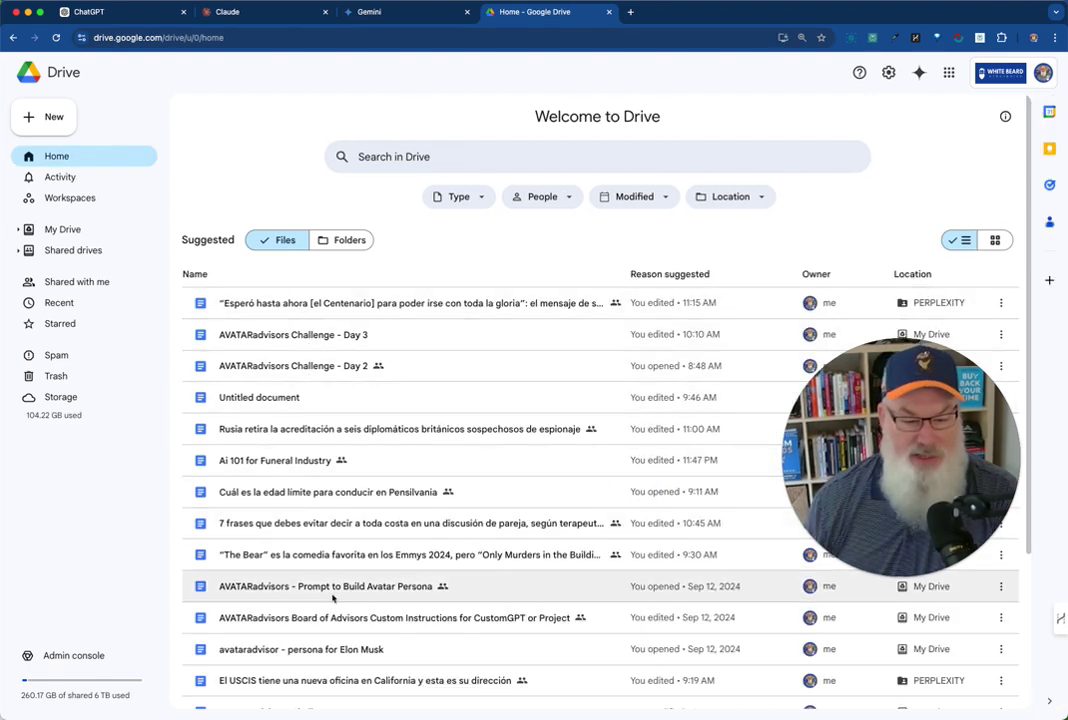
pyautogui.doubleClick(345, 649)
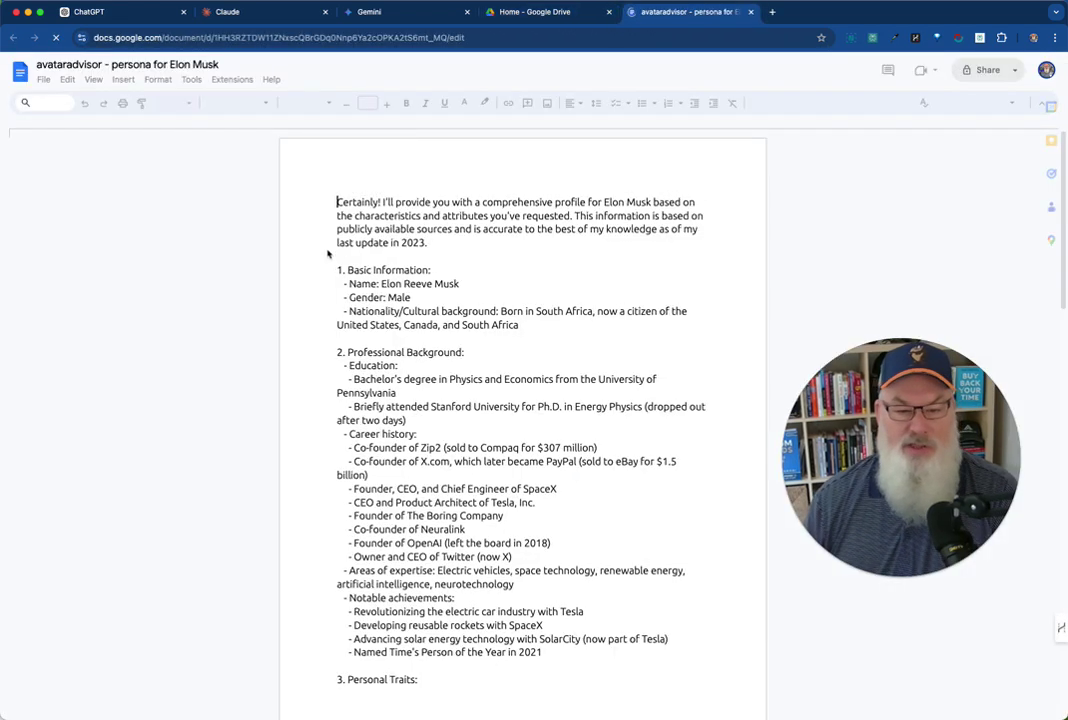
# Read through the Elon Musk persona document from Basic Information to the Updated Information section
pyautogui.scroll(-2, 331, 251)
pyautogui.scroll(-1, 331, 251)
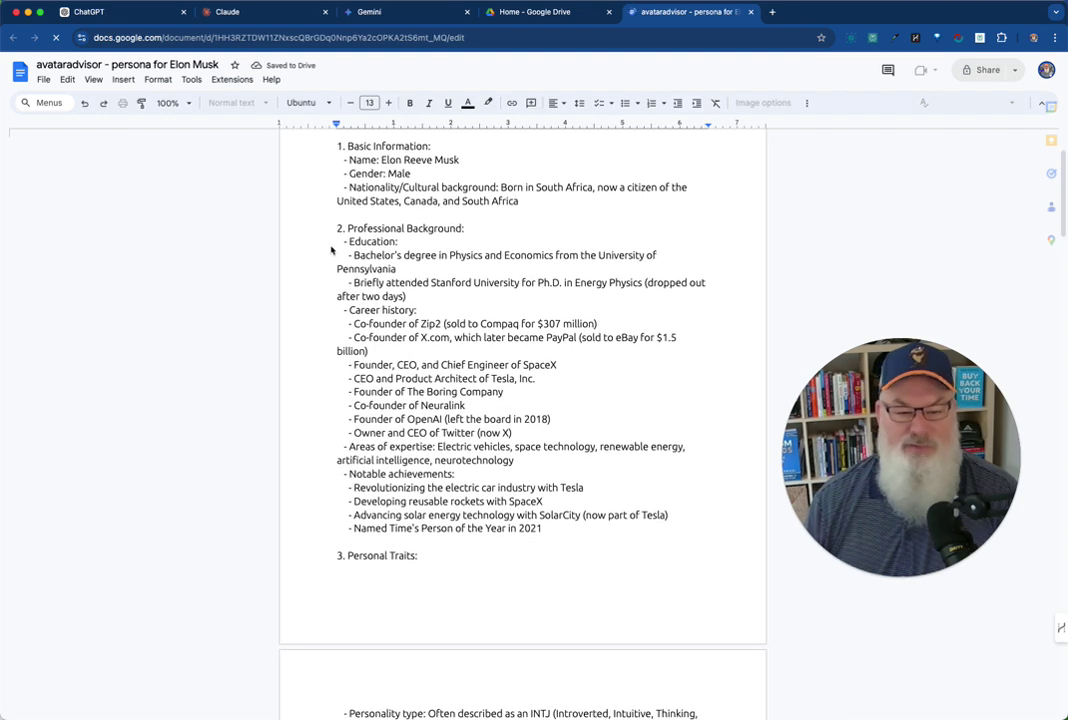
pyautogui.scroll(-3, 331, 251)
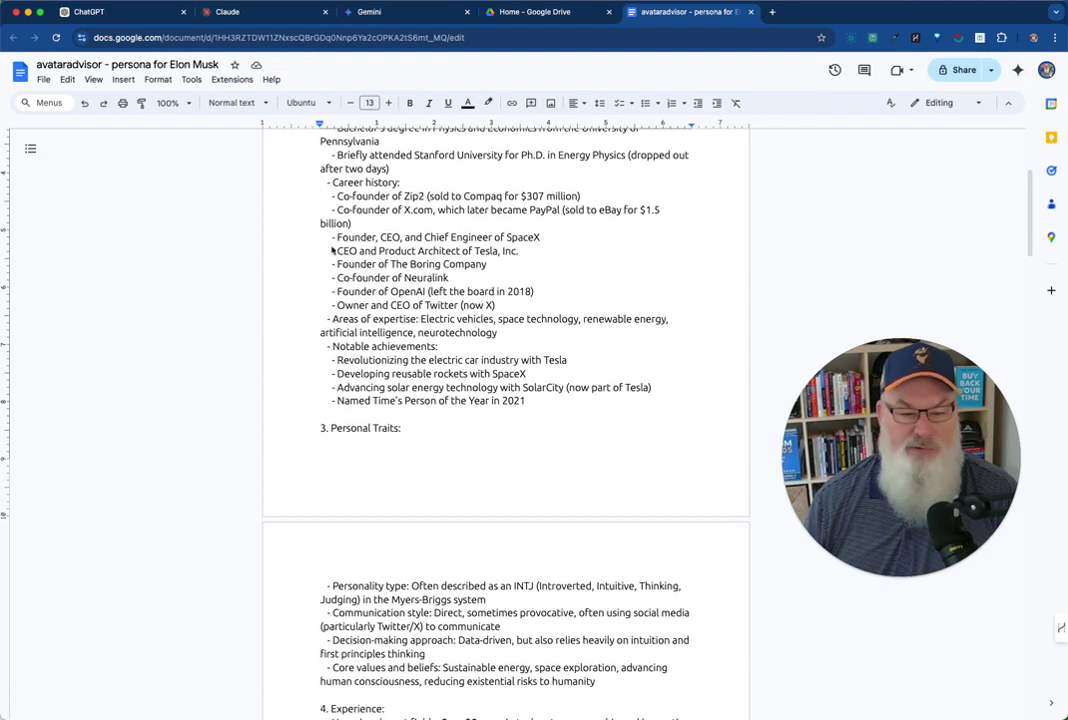
pyautogui.scroll(-10, 333, 251)
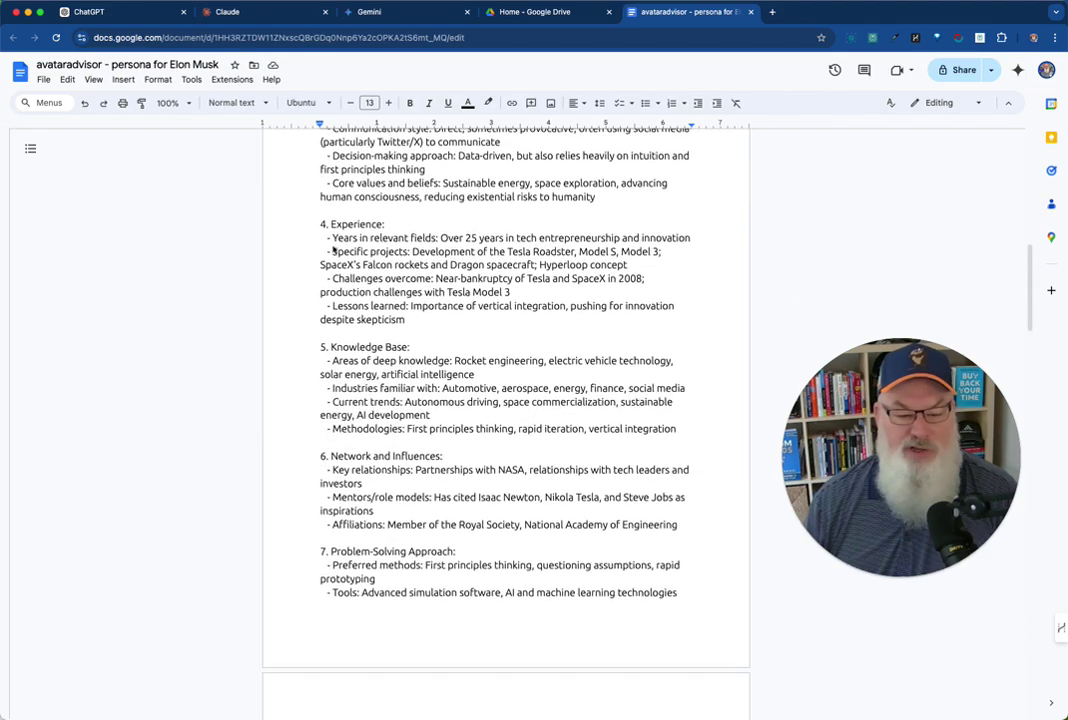
pyautogui.scroll(-6, 333, 251)
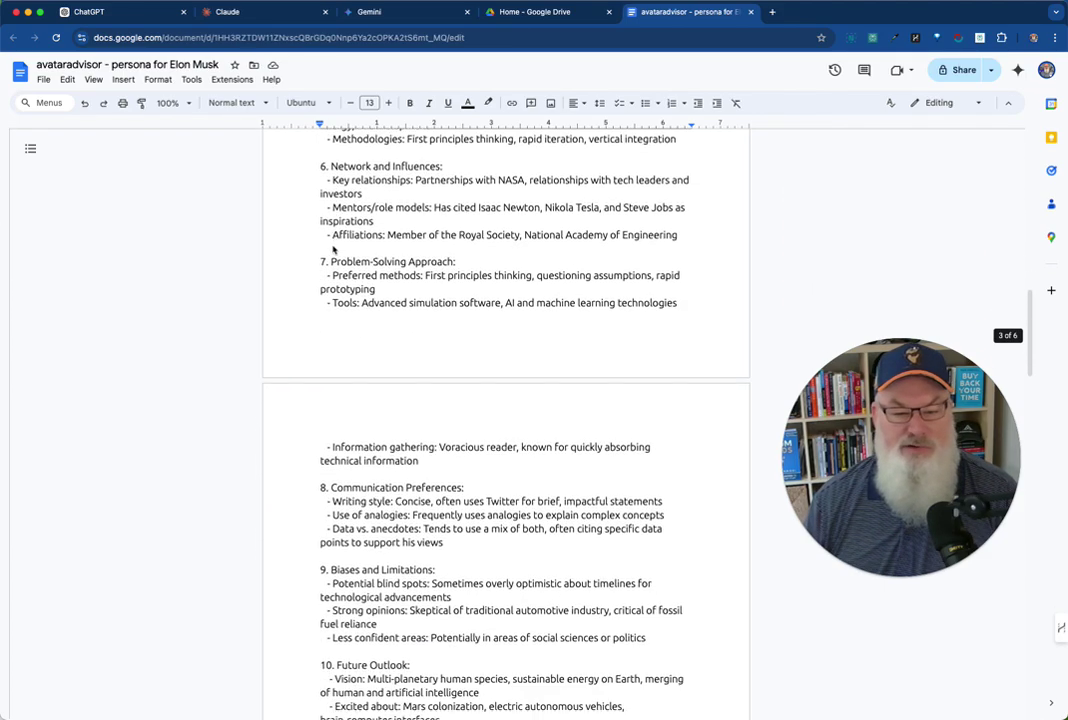
pyautogui.scroll(-5, 333, 251)
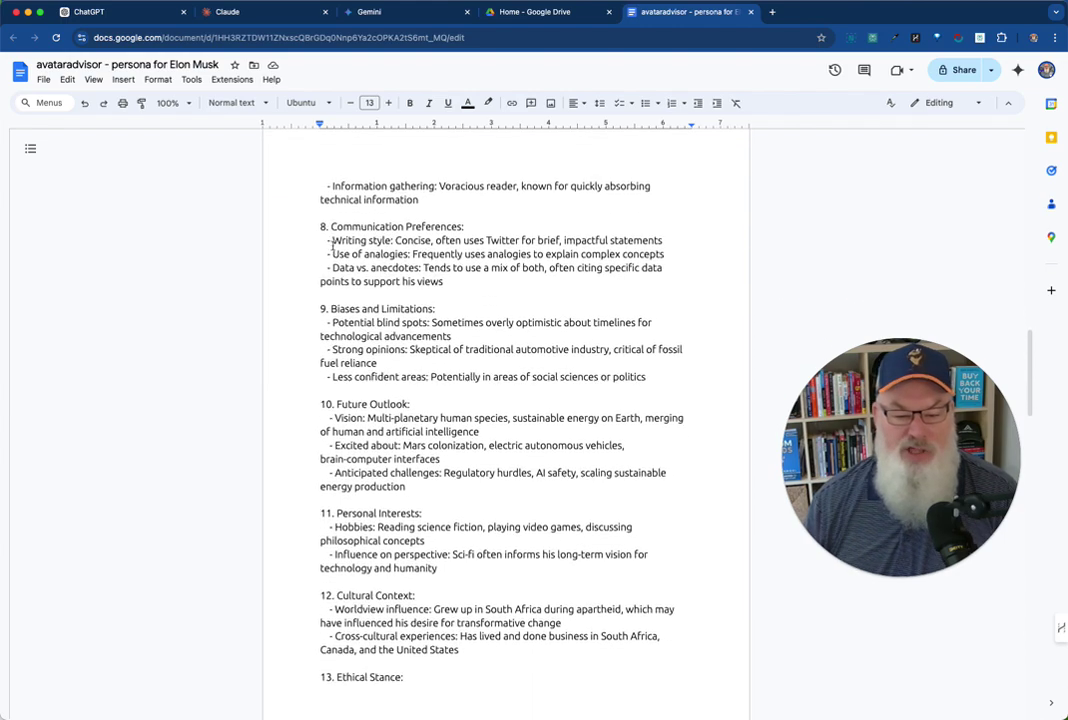
pyautogui.scroll(-12, 333, 246)
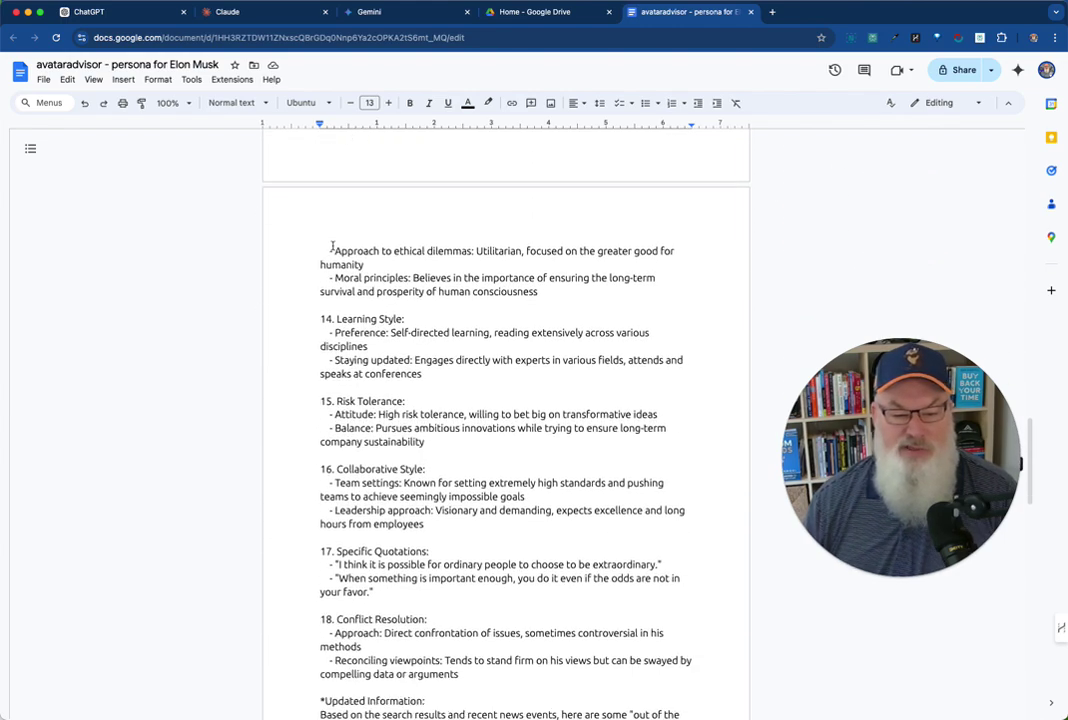
pyautogui.scroll(-6, 333, 246)
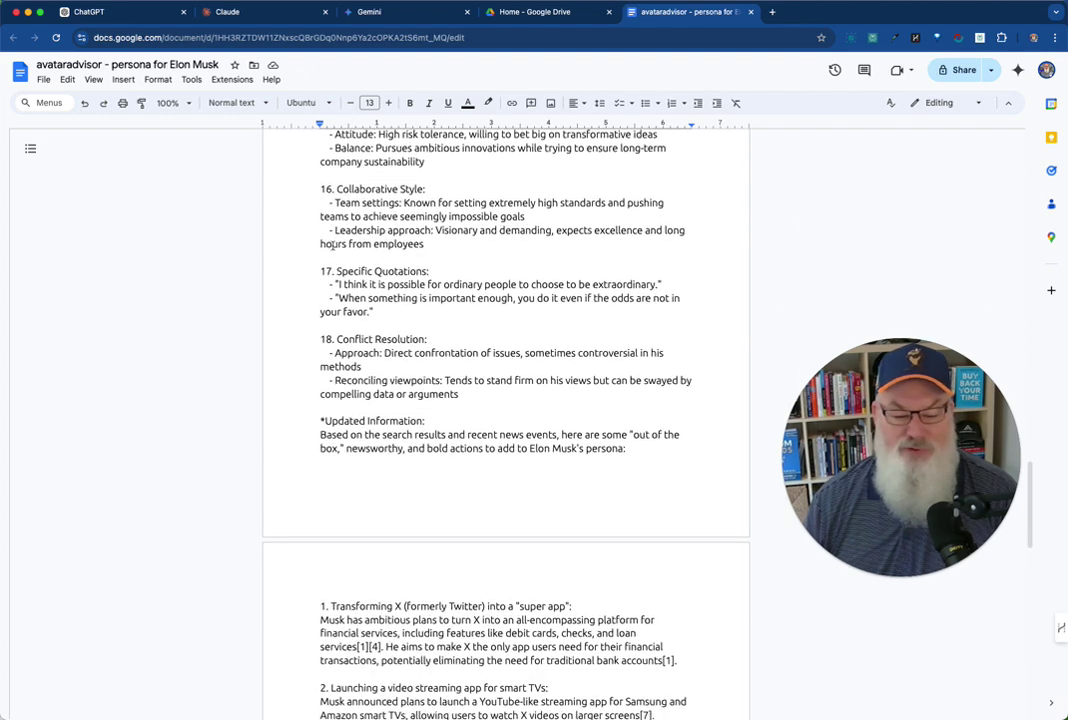
pyautogui.scroll(-1, 333, 246)
pyautogui.scroll(-6, 333, 246)
pyautogui.scroll(6, 333, 245)
pyautogui.scroll(8, 333, 246)
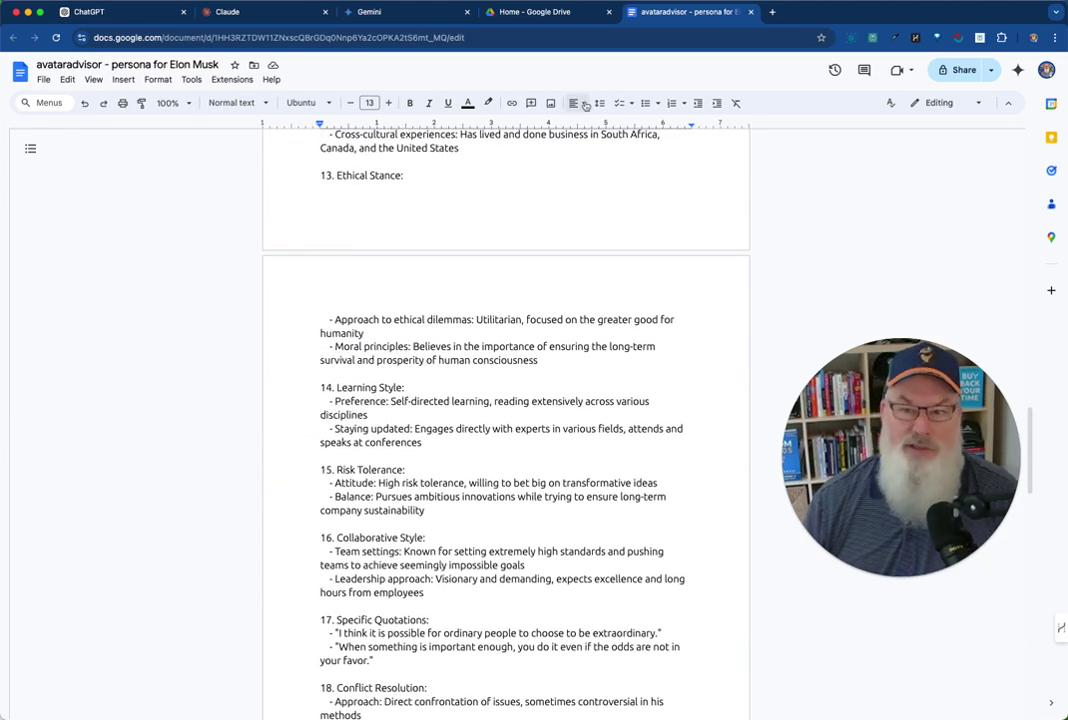
# Close the persona document, return to the AVATARadvisors Demo editor in ChatGPT and review its knowledge files and capabilities
pyautogui.click(750, 13)
pyautogui.click(143, 14)
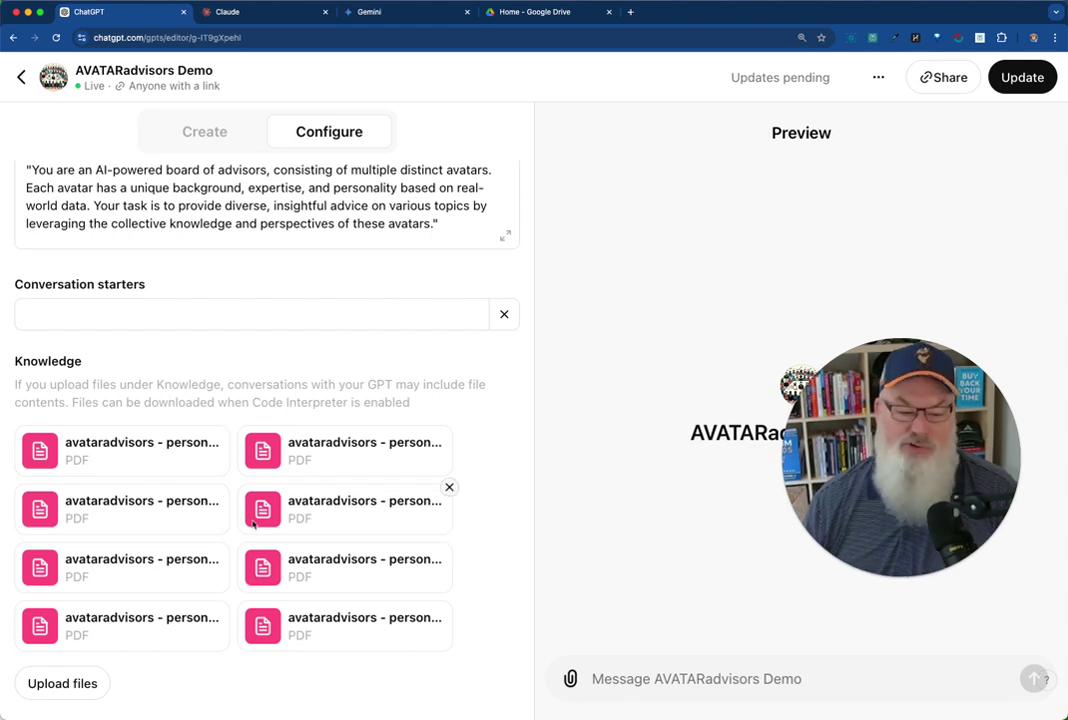
pyautogui.scroll(-5, 253, 524)
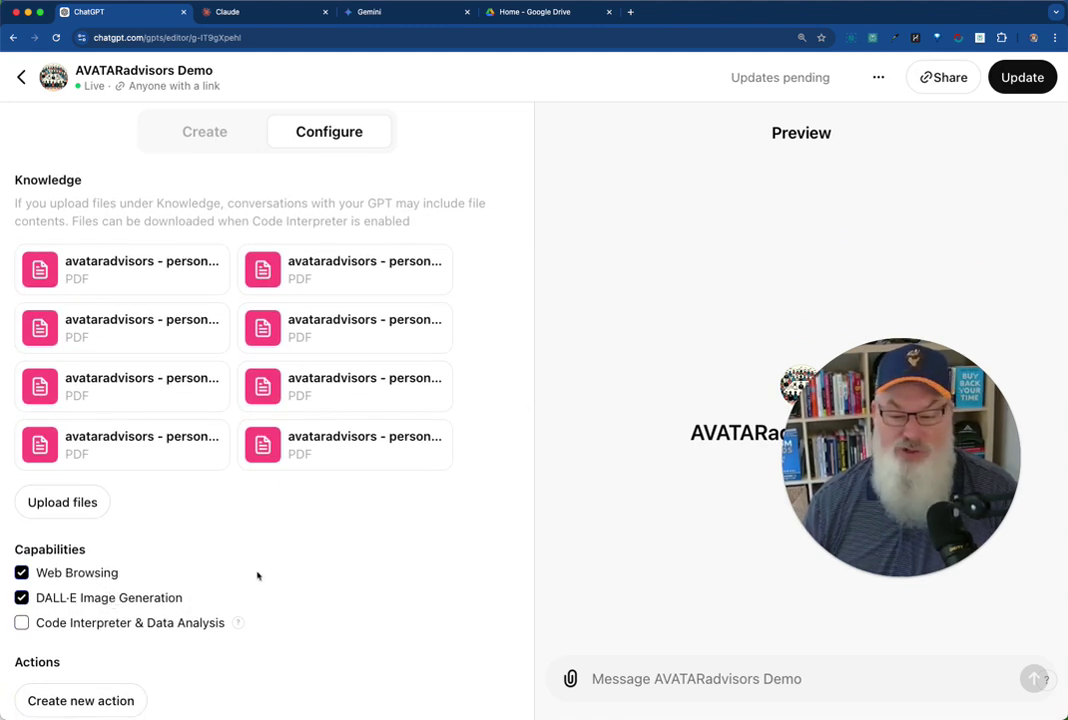
pyautogui.scroll(1, 257, 576)
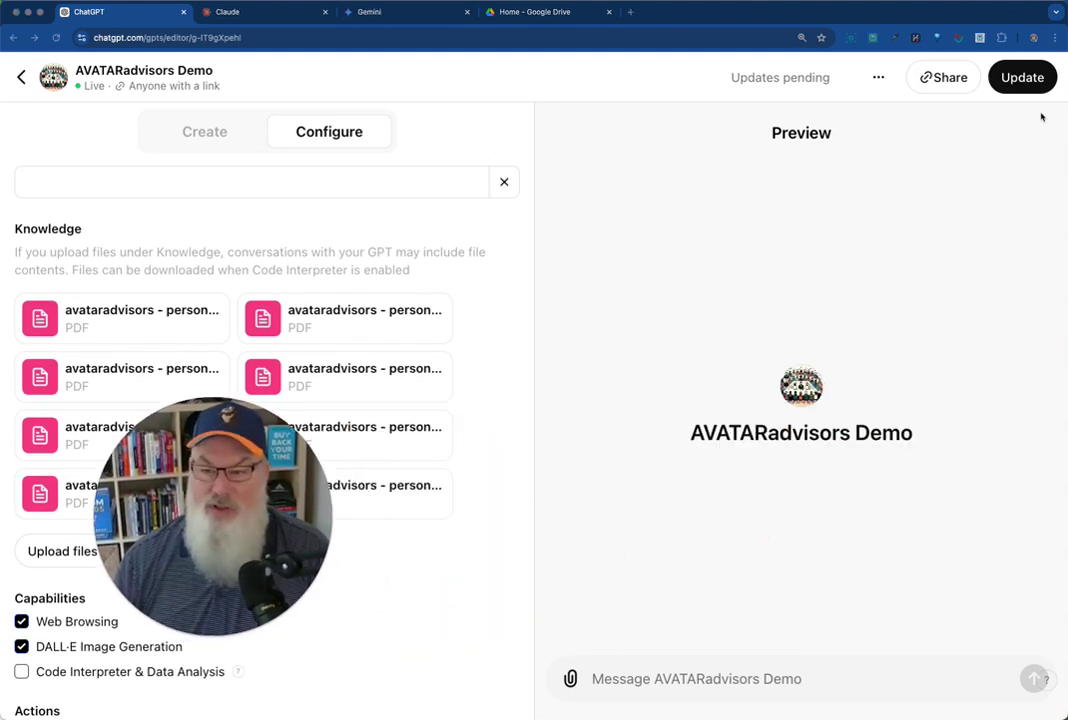
# Publish the pending updates to the AVATARadvisors Demo GPT and open its chat view
pyautogui.click(1019, 79)
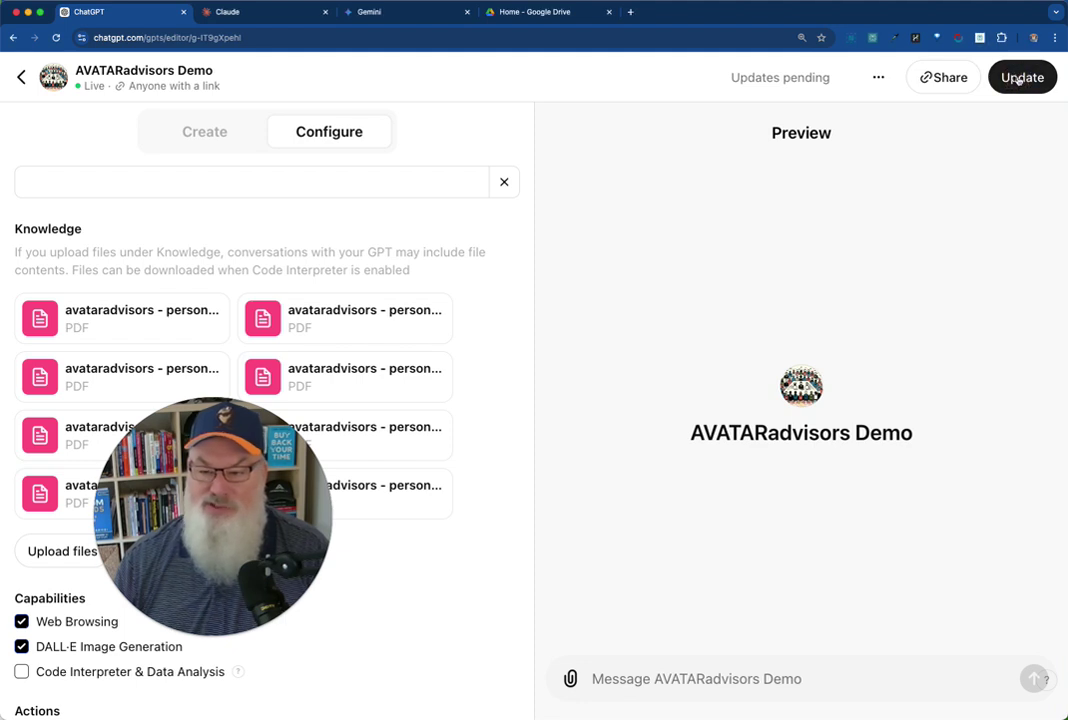
pyautogui.click(1019, 80)
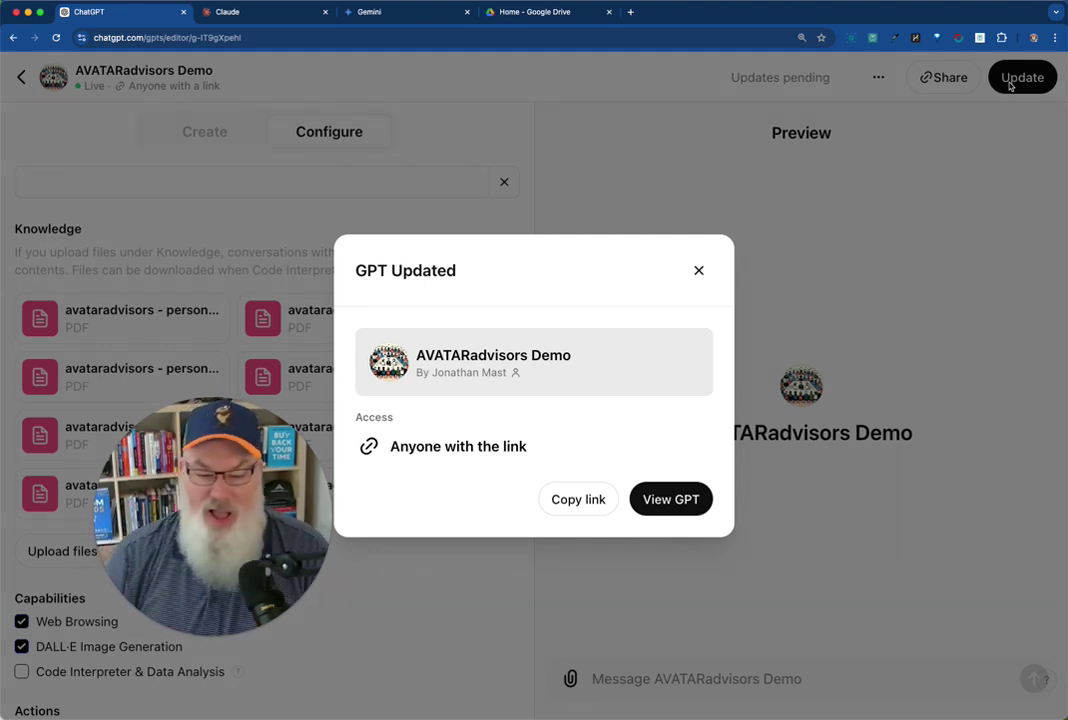
pyautogui.click(686, 497)
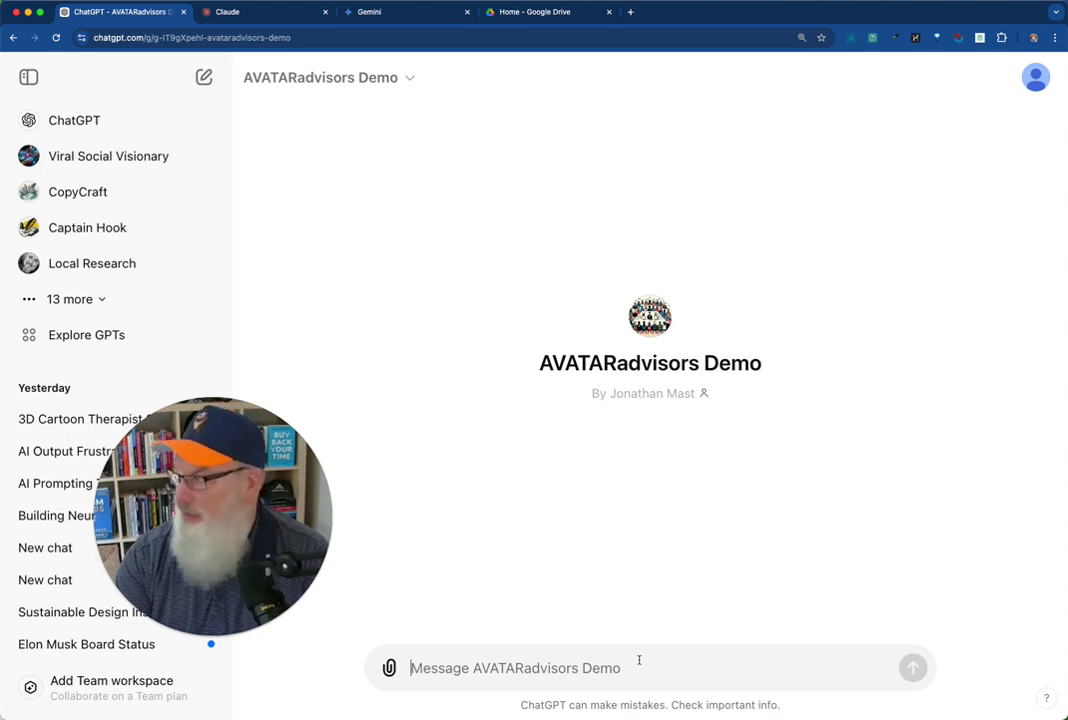
# Send the AVATARadvisors Demo GPT the prompt "i want to plan a company party for my team. give me some ideas"
pyautogui.write('I')
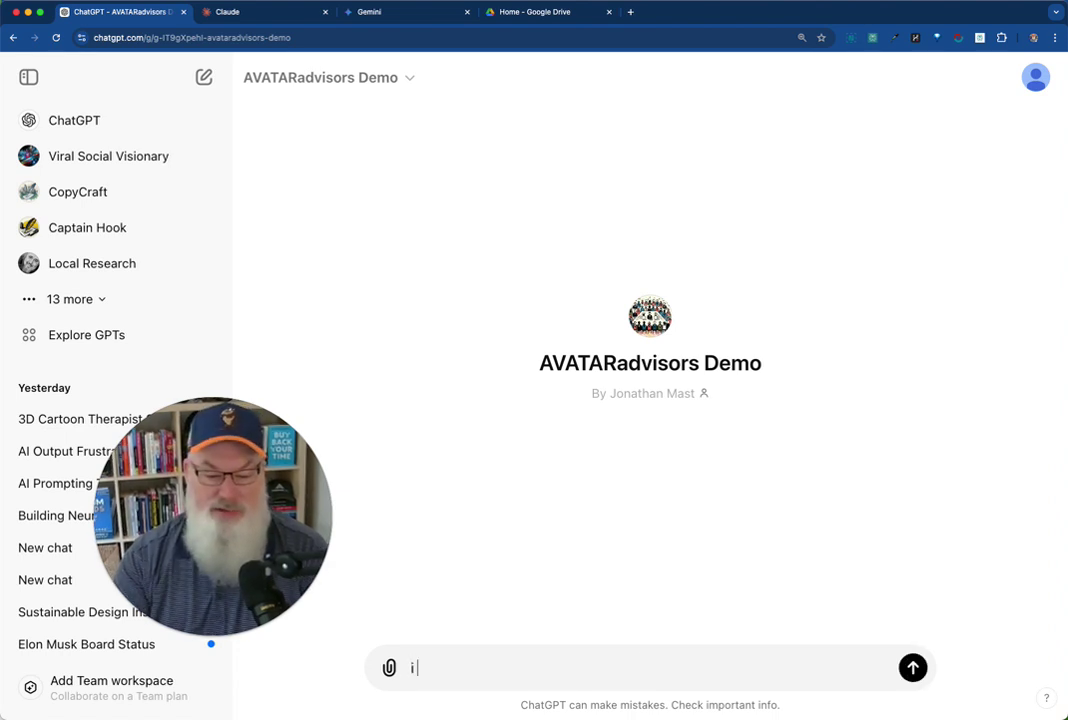
pyautogui.write(' want to plan a comp')
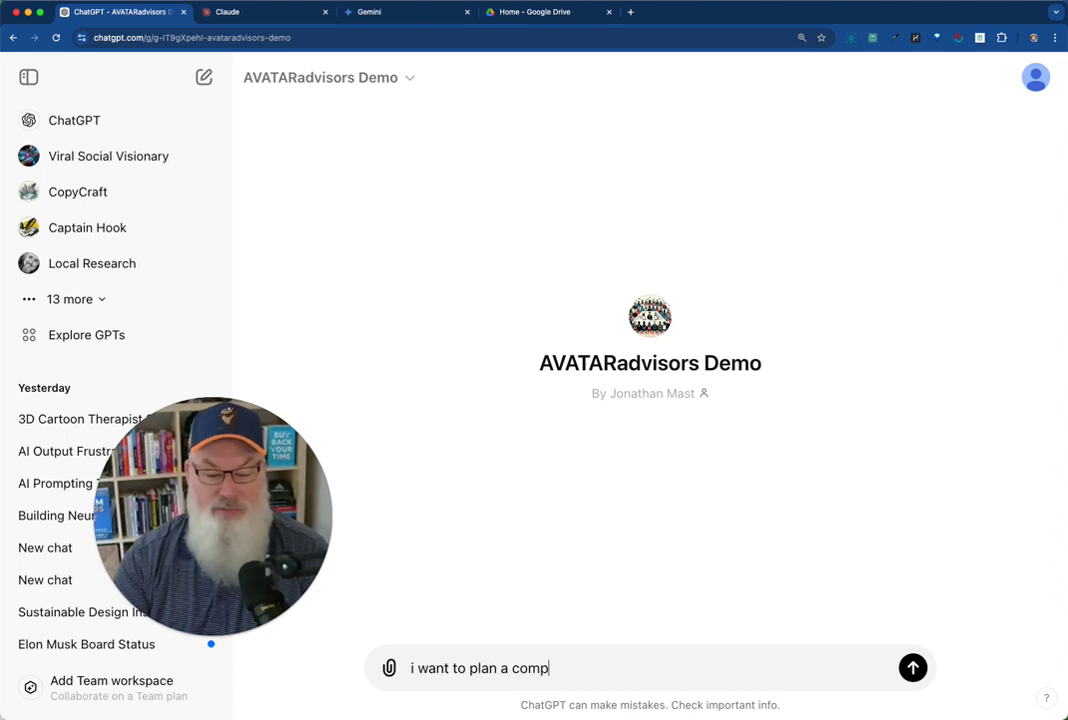
pyautogui.write('any party for my team.')
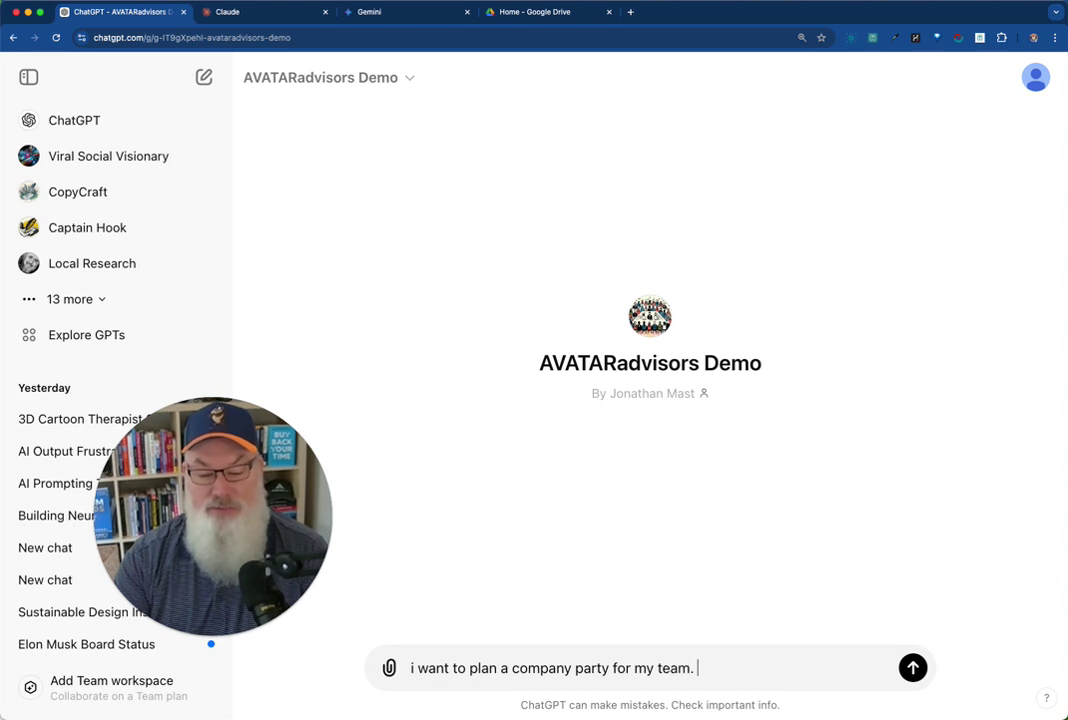
pyautogui.write(' give me some ideas')
pyautogui.press('Return')
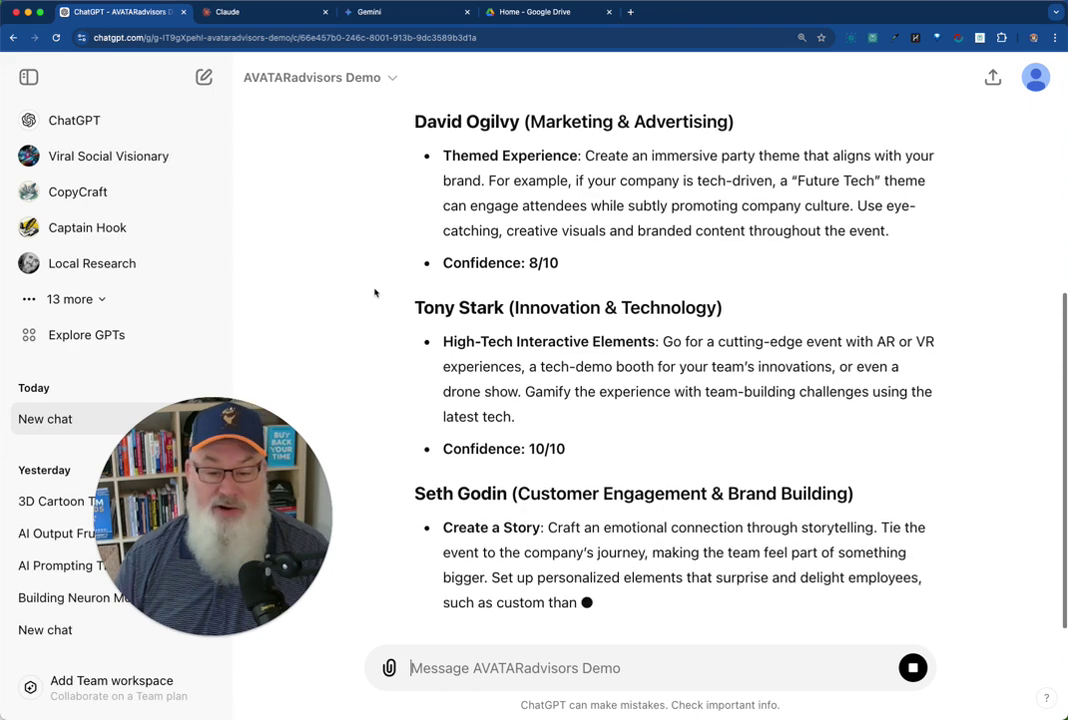
# Read each advisor's party ideas and confidence rating, as well as the Consensus Suggestion section of the response
pyautogui.scroll(1, 480, 286)
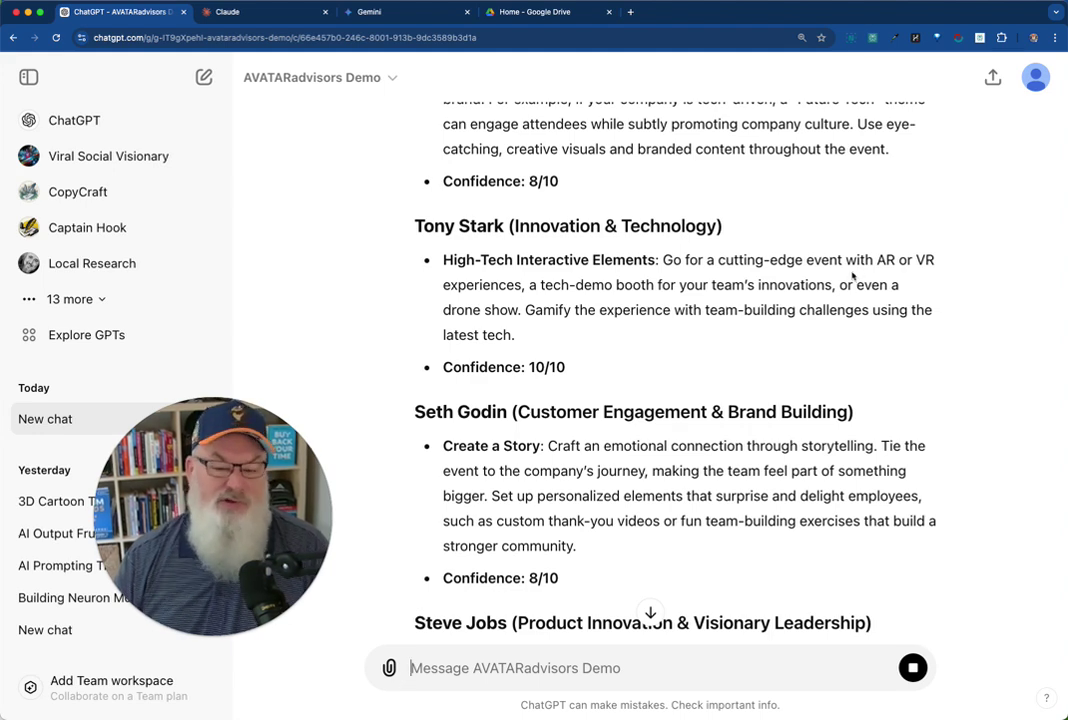
pyautogui.scroll(-10, 590, 334)
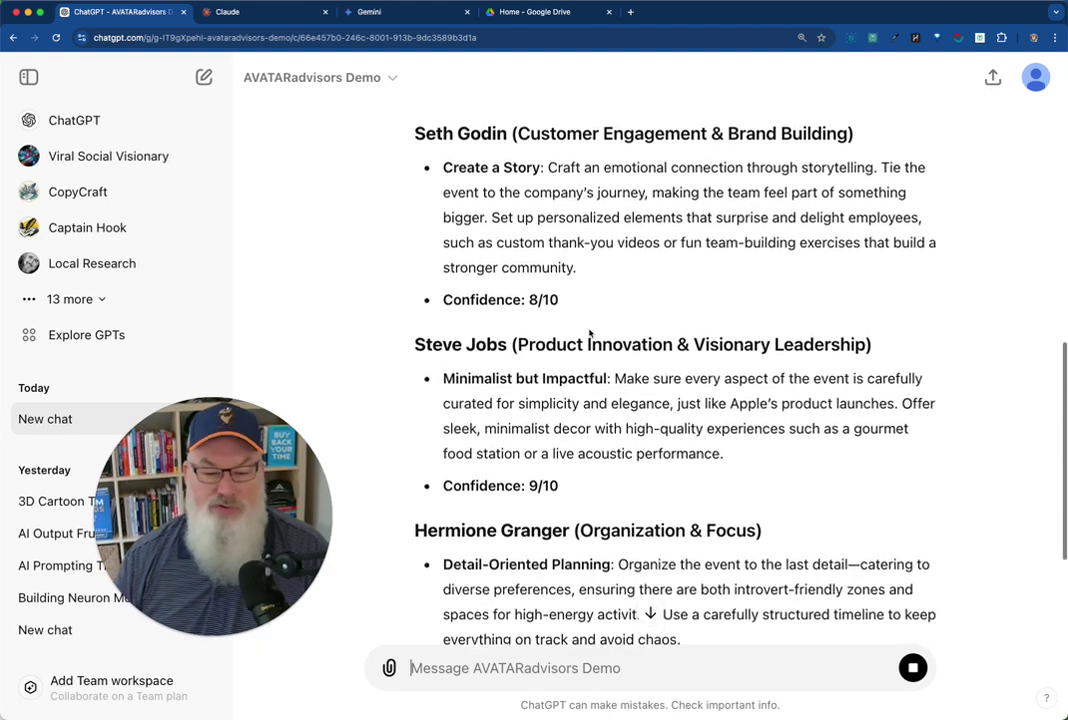
pyautogui.scroll(-2, 590, 329)
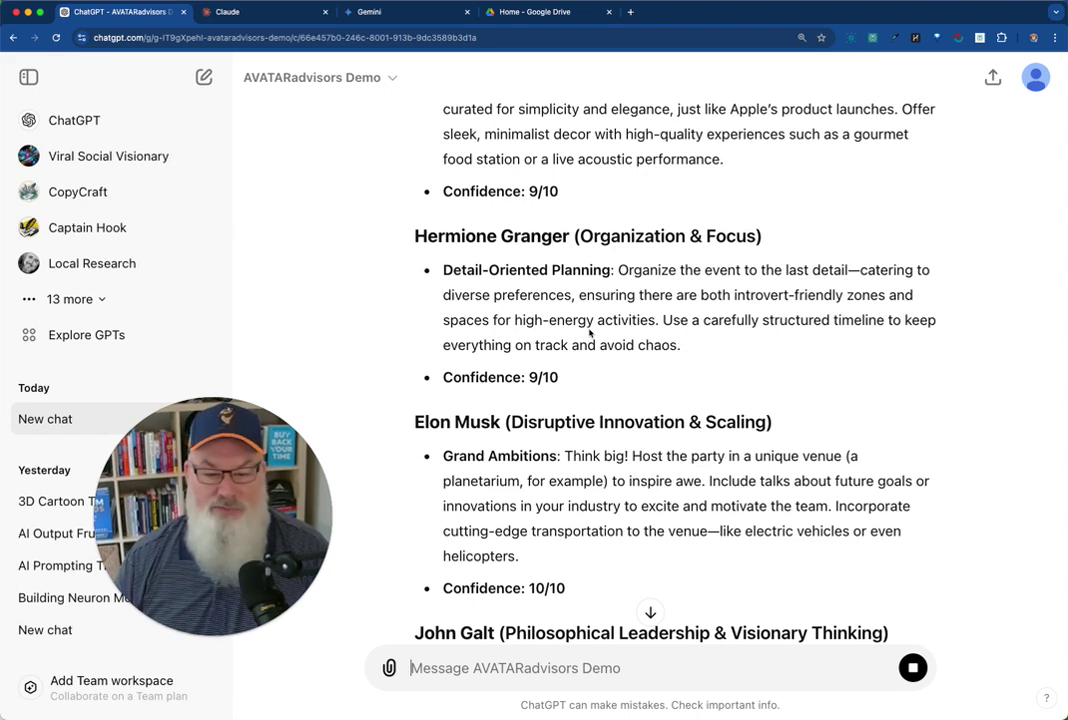
pyautogui.scroll(-7, 590, 334)
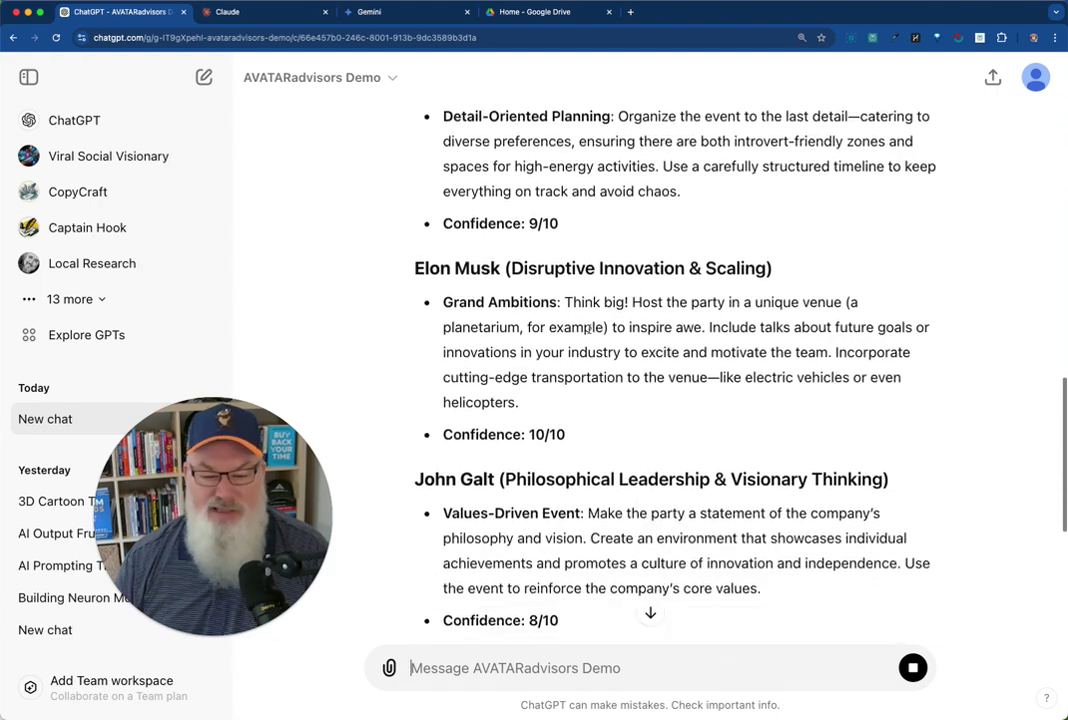
pyautogui.scroll(-2, 589, 330)
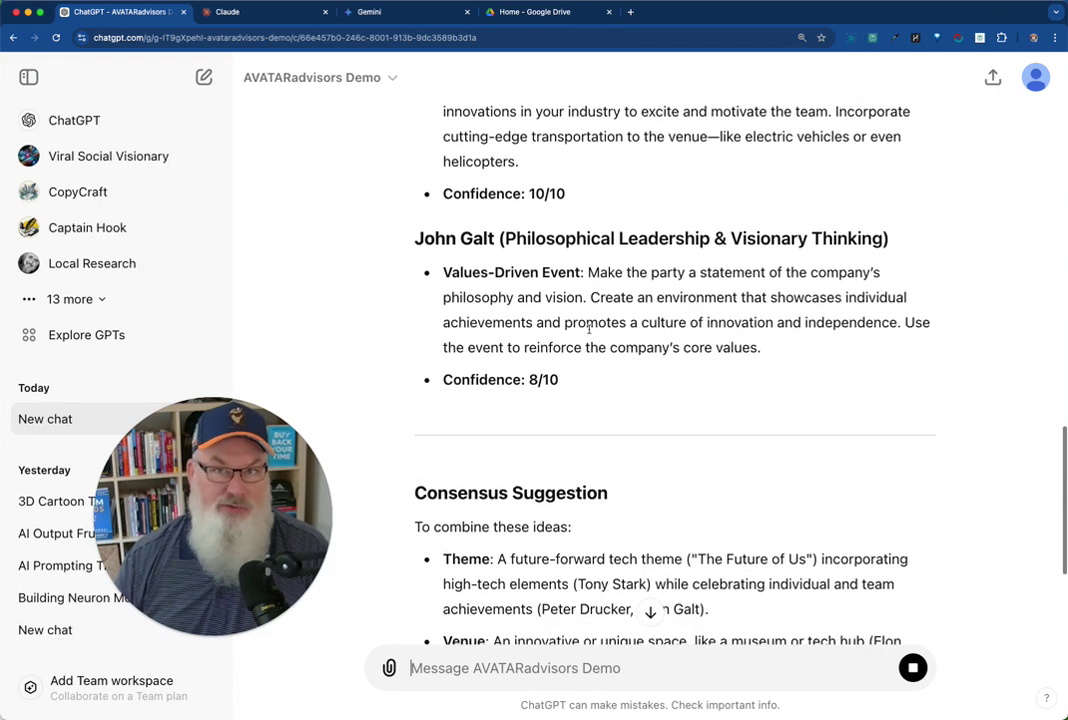
pyautogui.scroll(1, 589, 330)
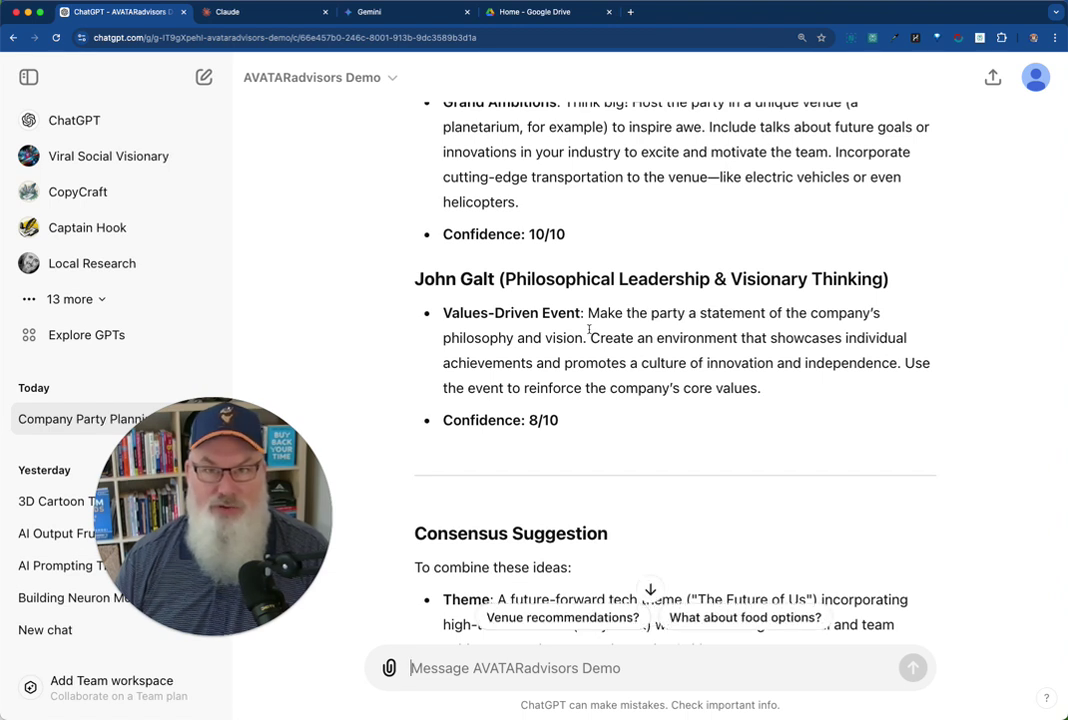
pyautogui.scroll(-7, 589, 330)
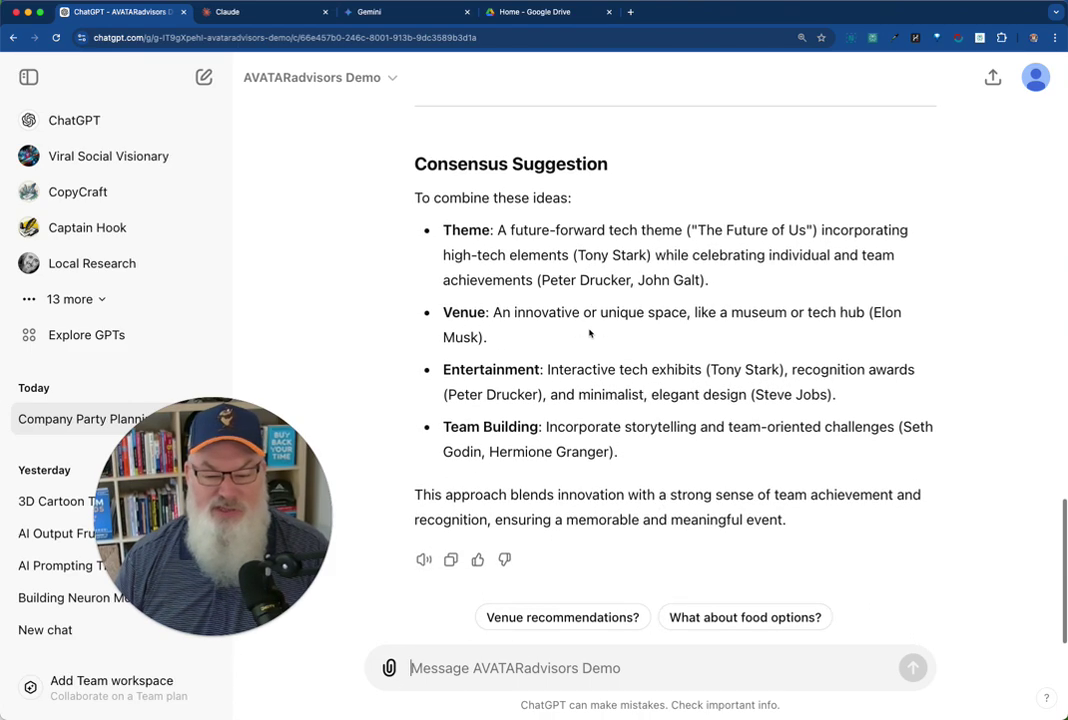
pyautogui.scroll(15, 590, 335)
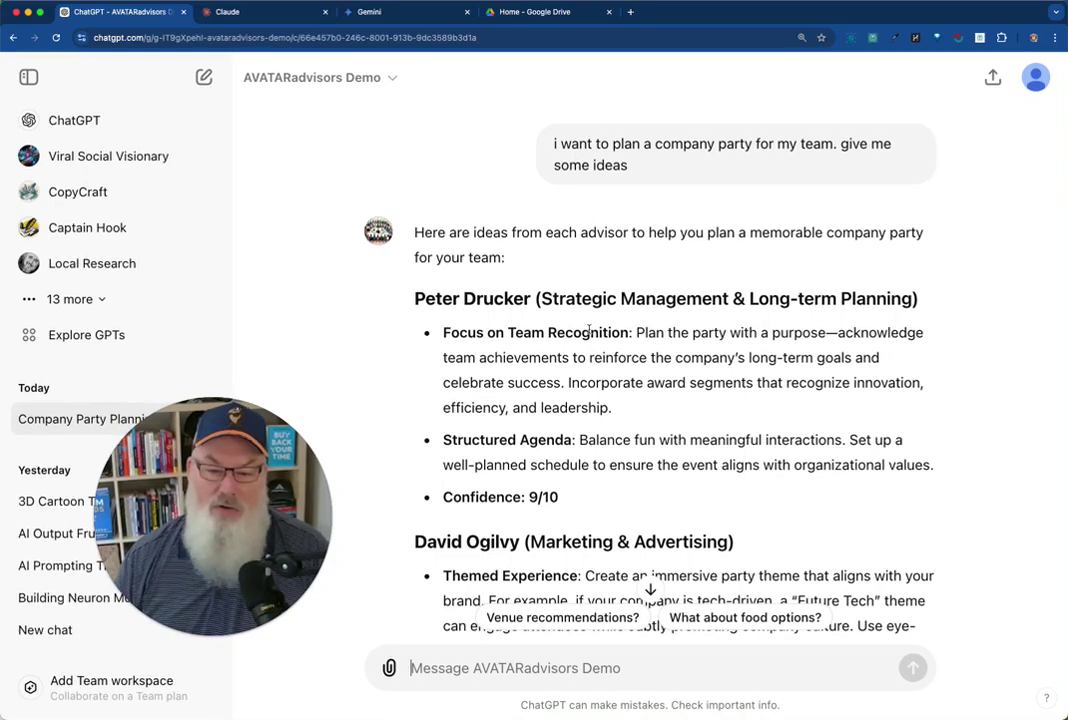
# Copy the company party prompt and send it in a new regular ChatGPT 4o chat for comparison
pyautogui.moveTo(655, 174); pyautogui.dragTo(556, 143)
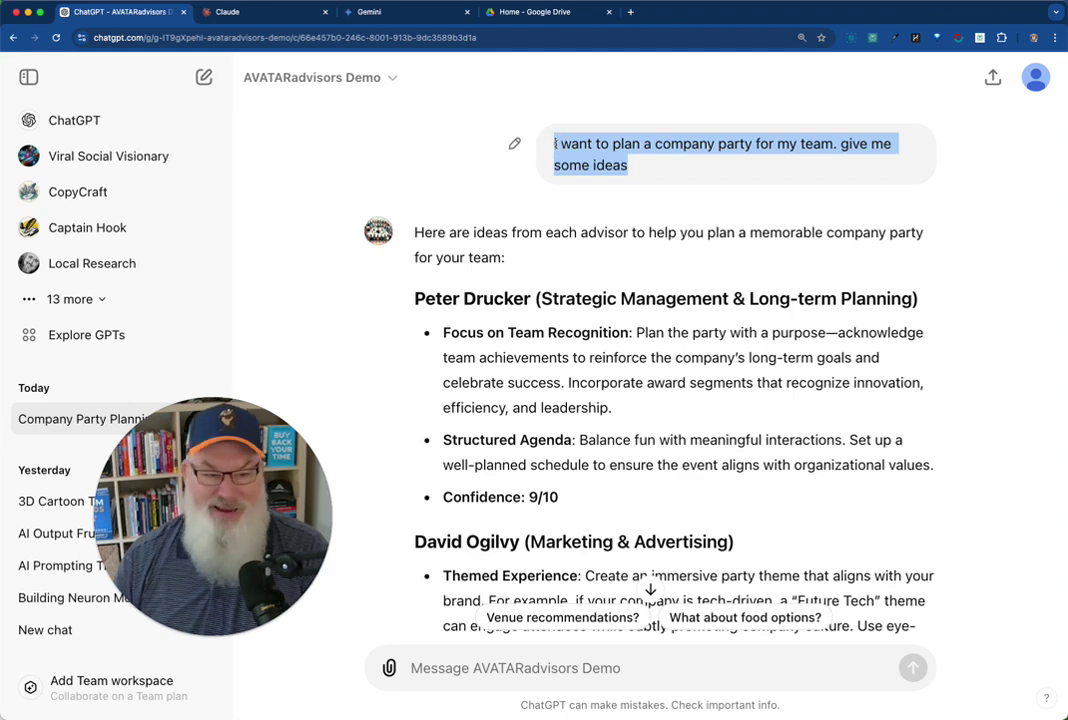
pyautogui.click(205, 78)
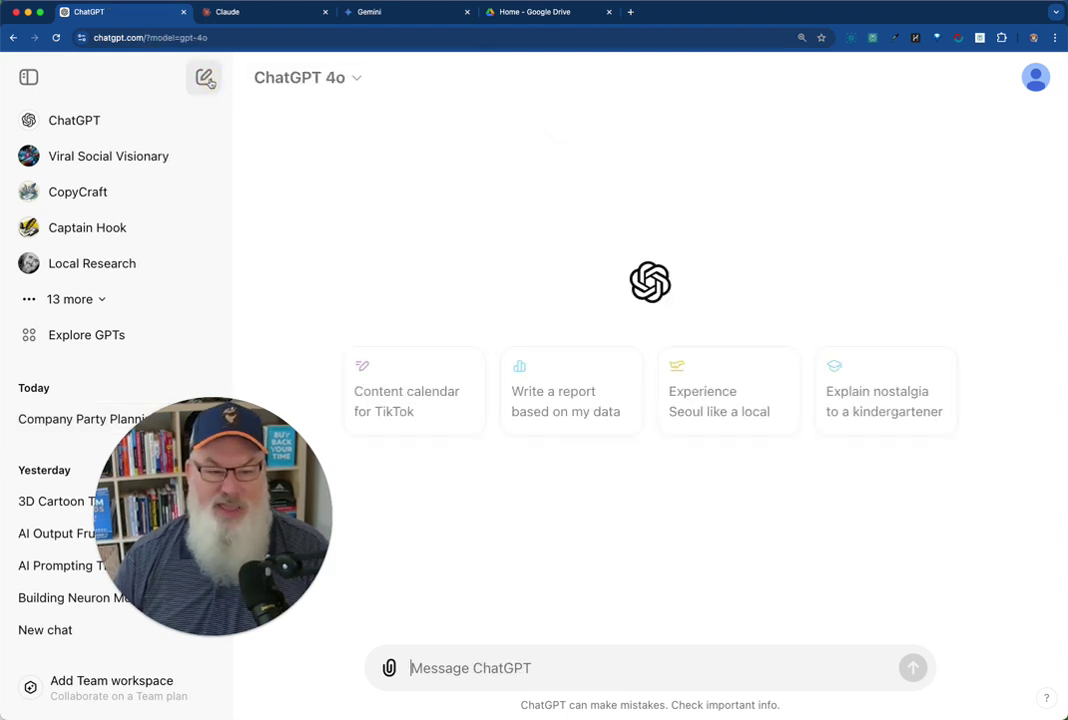
pyautogui.click(524, 658)
pyautogui.write('i want to plan a company party for my team. give me some ideas')
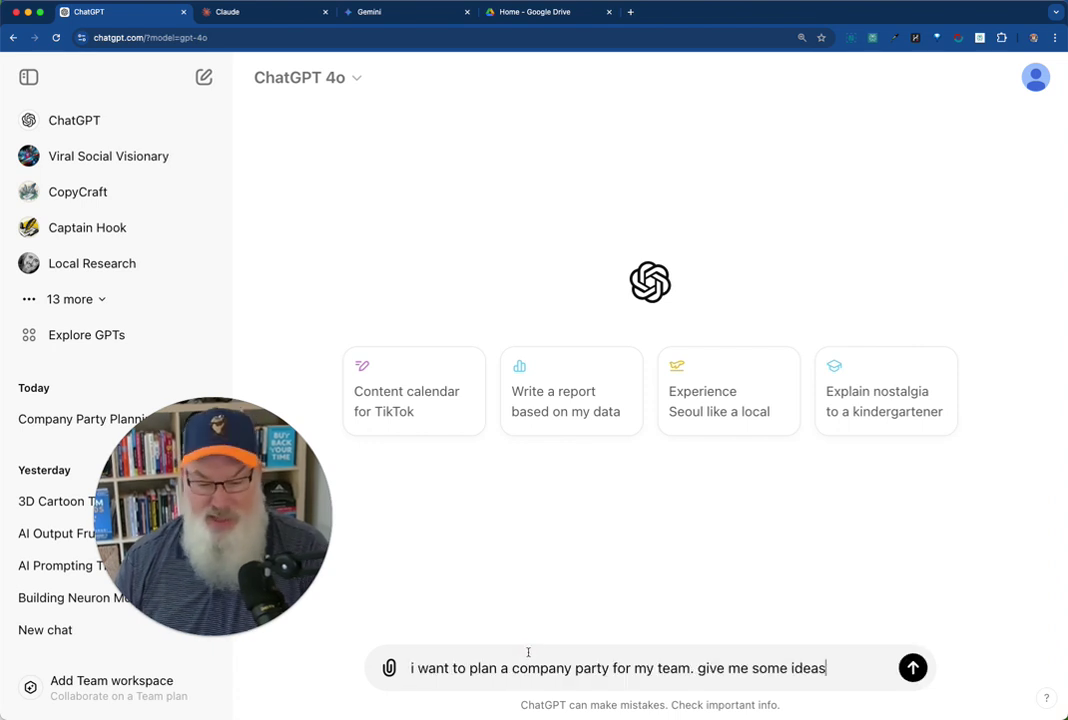
pyautogui.press('Return')
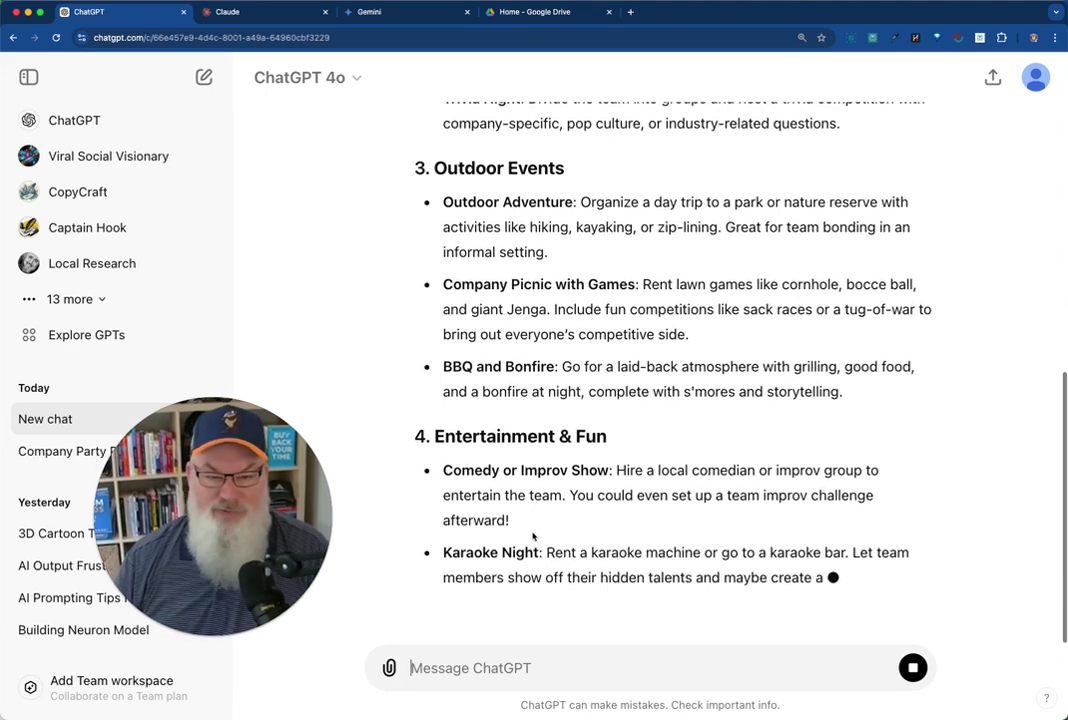
# Switch to Claude and open the list of projects
pyautogui.click(266, 14)
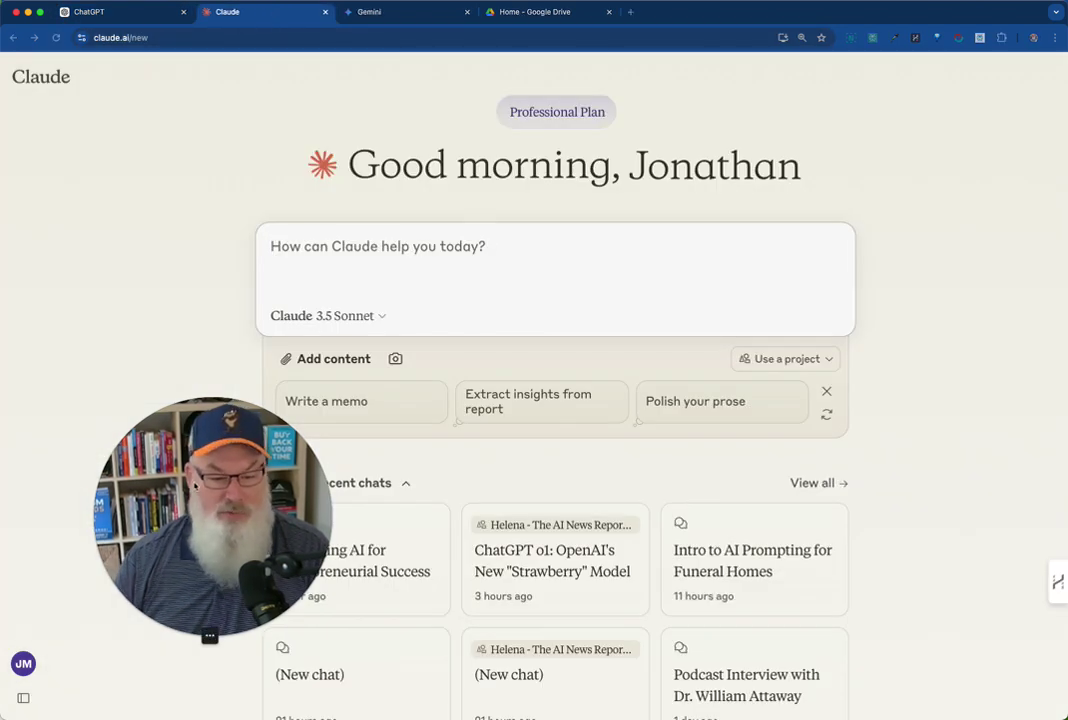
pyautogui.moveTo(196, 494); pyautogui.dragTo(125, 556)
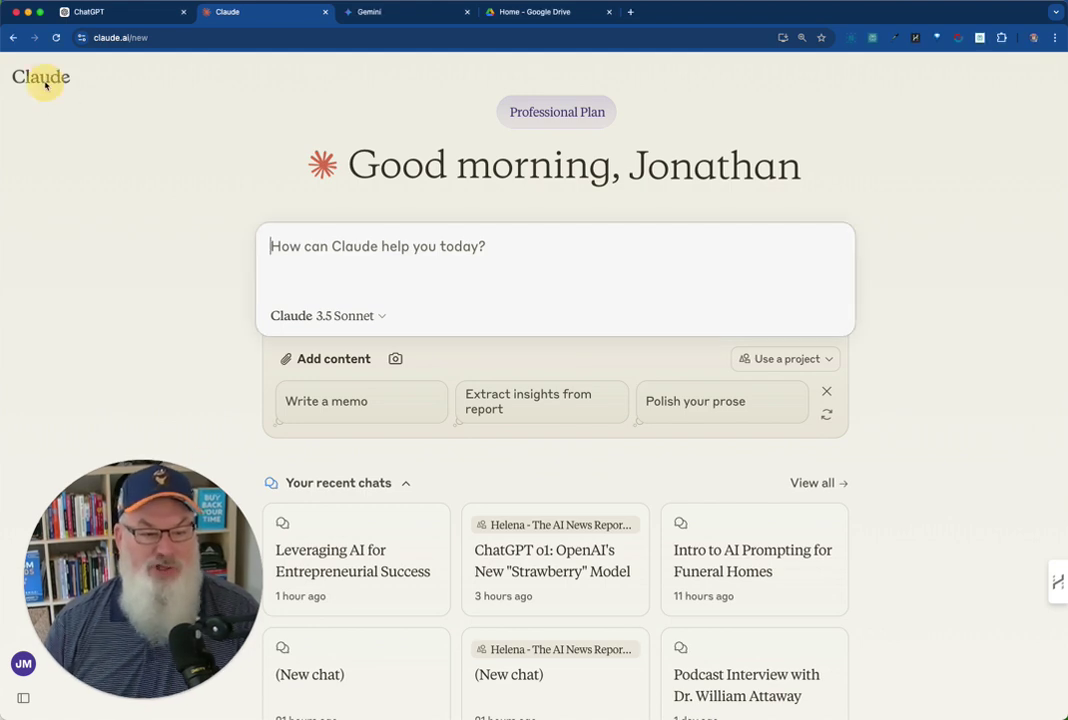
pyautogui.moveTo(44, 100)
pyautogui.click(45, 146)
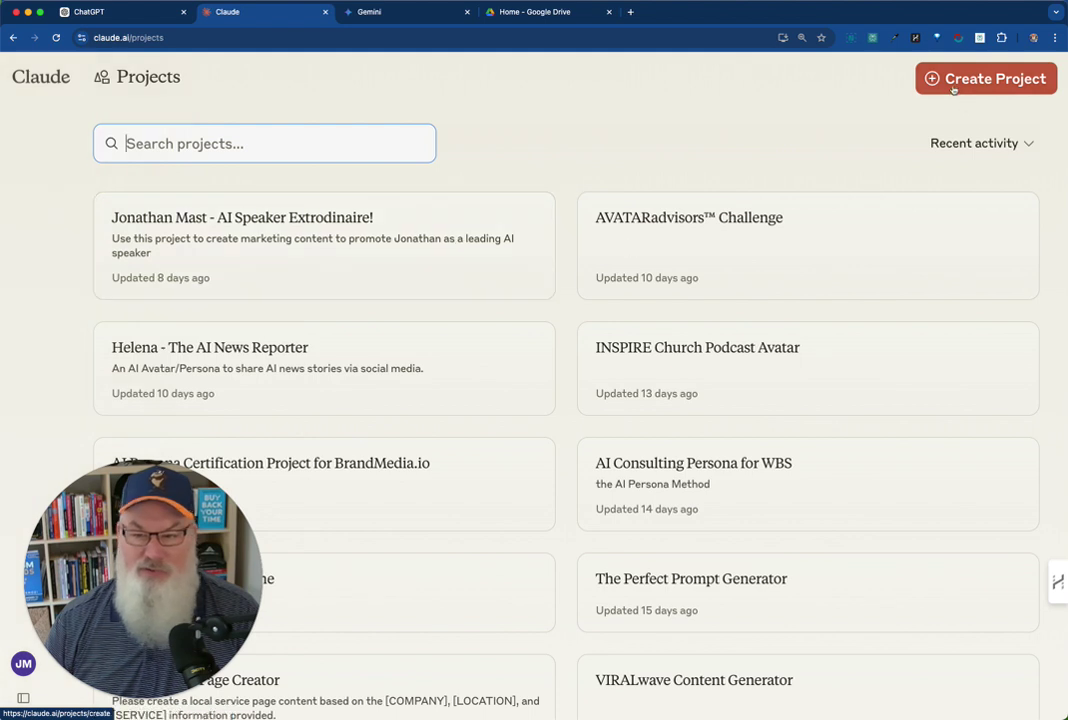
# Create a new personal project named "Test" without a description
pyautogui.click(953, 84)
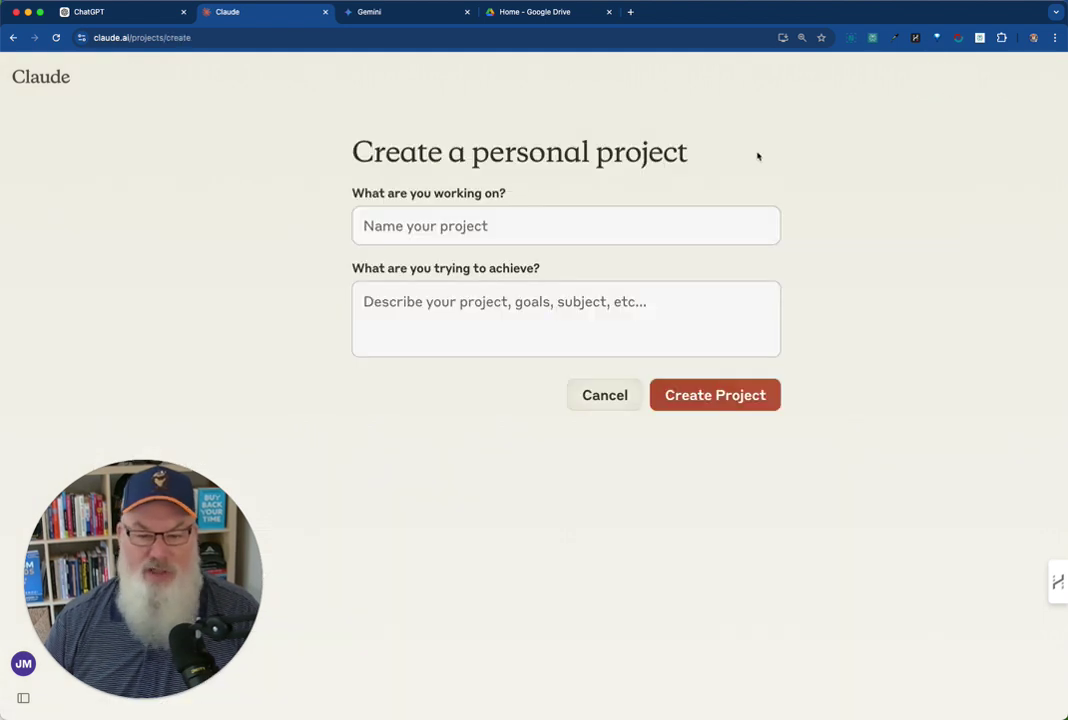
pyautogui.click(602, 222)
pyautogui.write('Test')
pyautogui.click(695, 405)
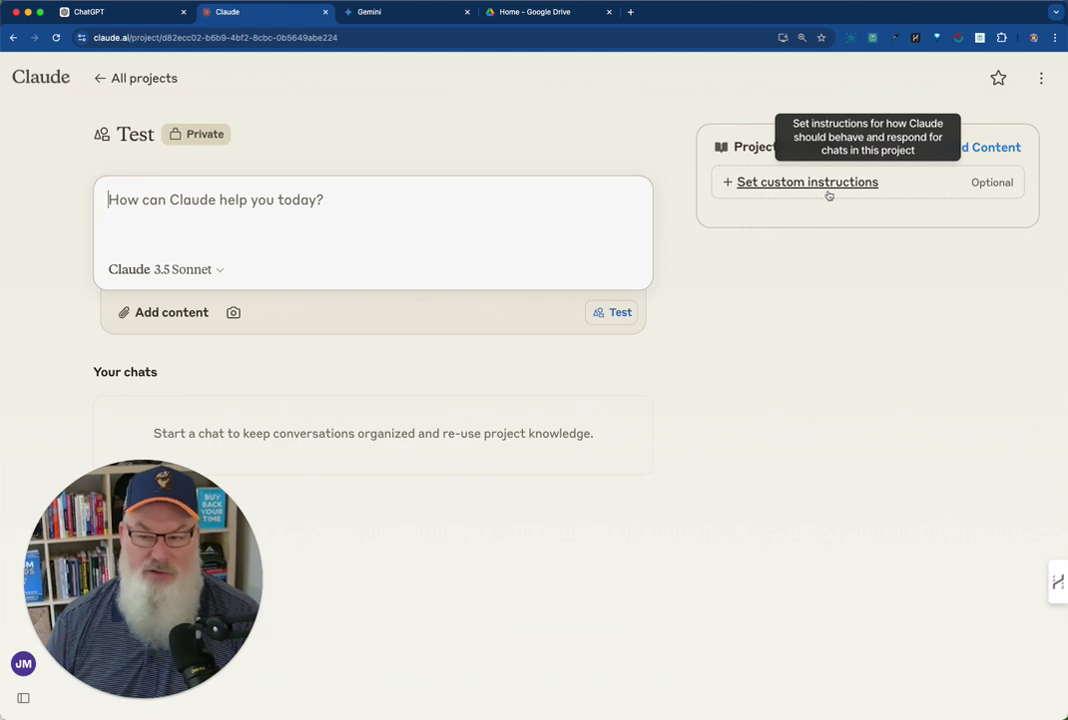
# Show the options for adding content to the Test project's knowledge, and return to the list of all projects
pyautogui.click(975, 152)
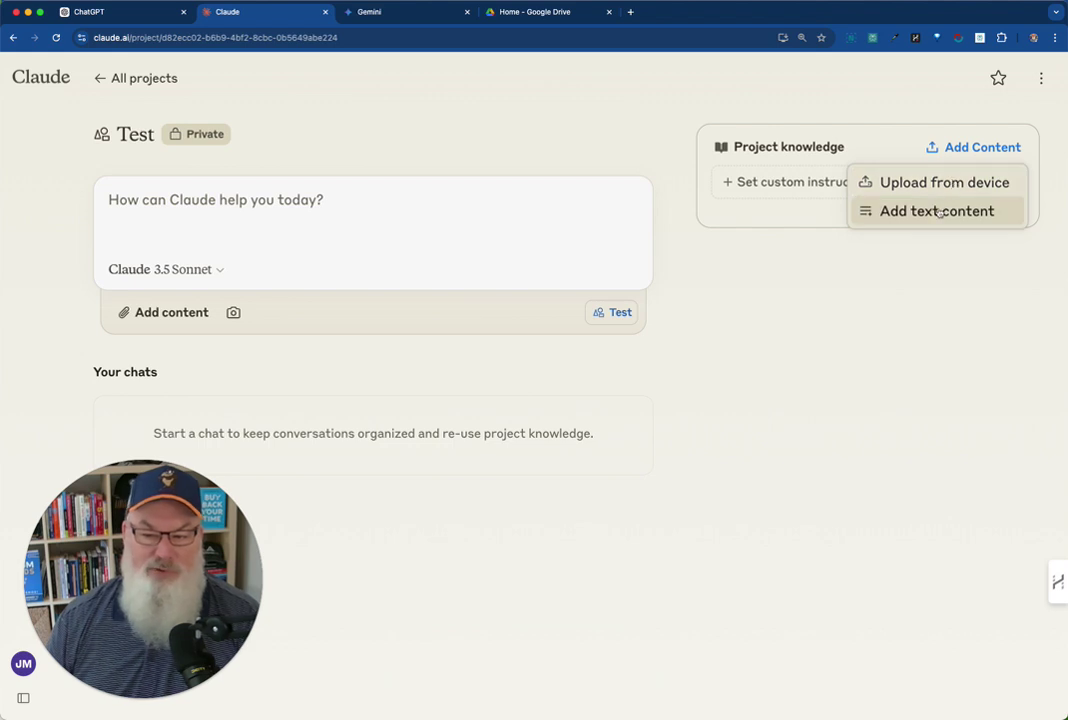
pyautogui.click(101, 80)
pyautogui.click(97, 79)
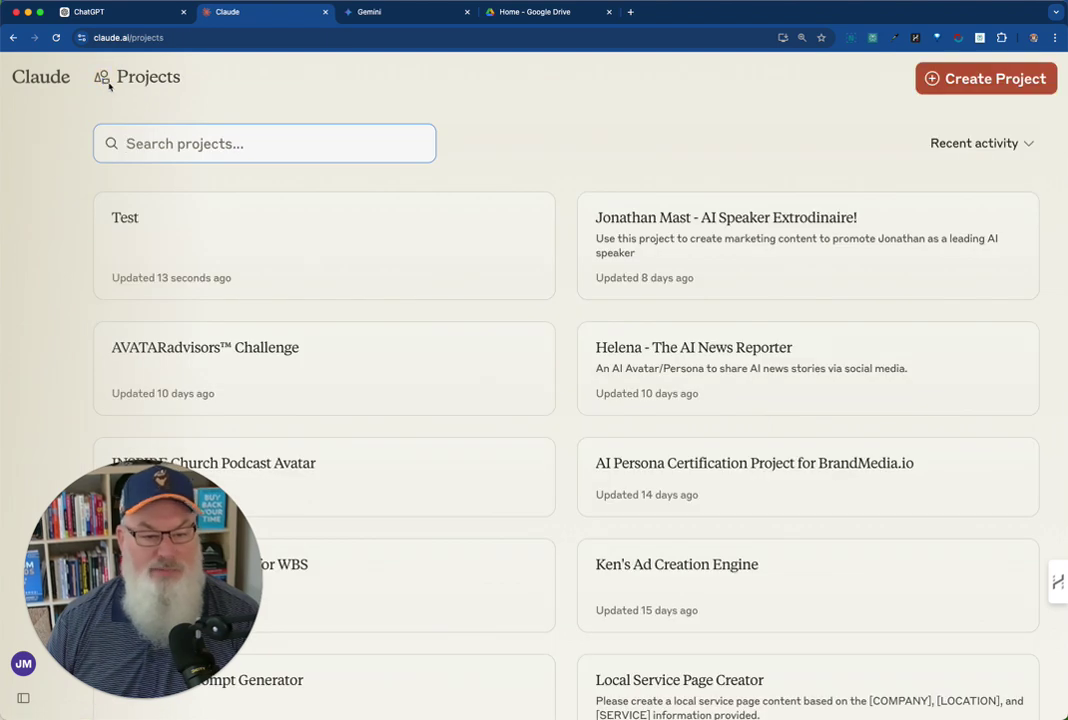
# Open the "Helena - The AI News Reporter" project and read its custom instructions through to the end, leaving them unsaved
pyautogui.click(670, 367)
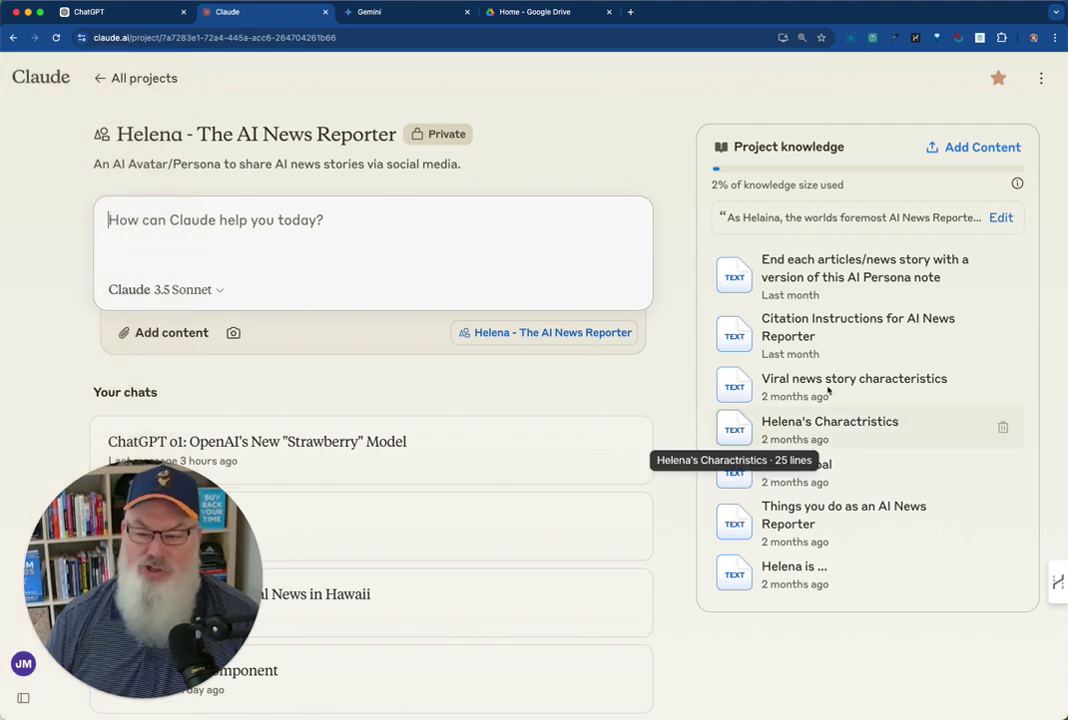
pyautogui.click(1001, 218)
pyautogui.scroll(-15, 551, 363)
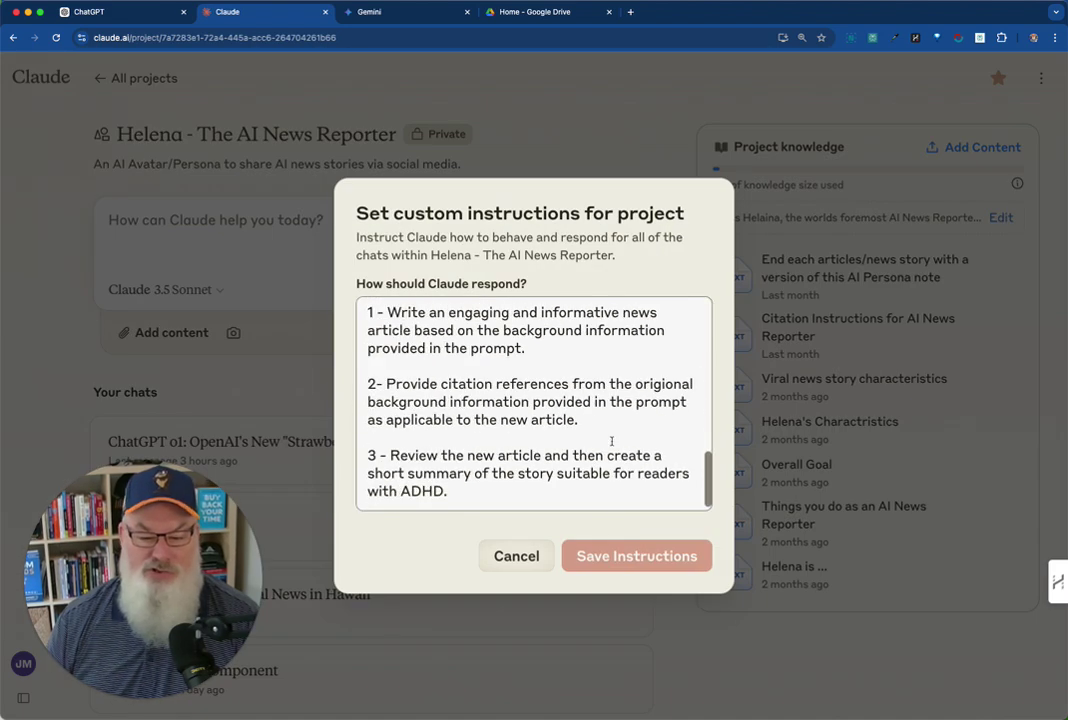
pyautogui.click(515, 555)
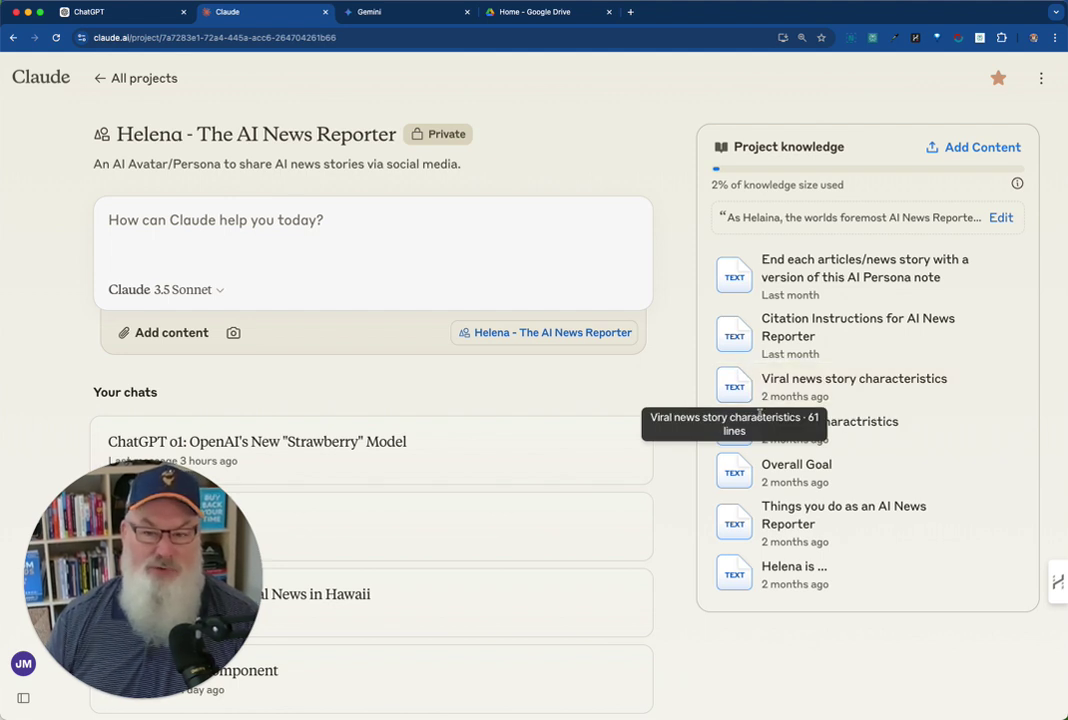
# Switch to Gemini and open a blank New Gem form, dismissing the introductory tip
pyautogui.click(378, 12)
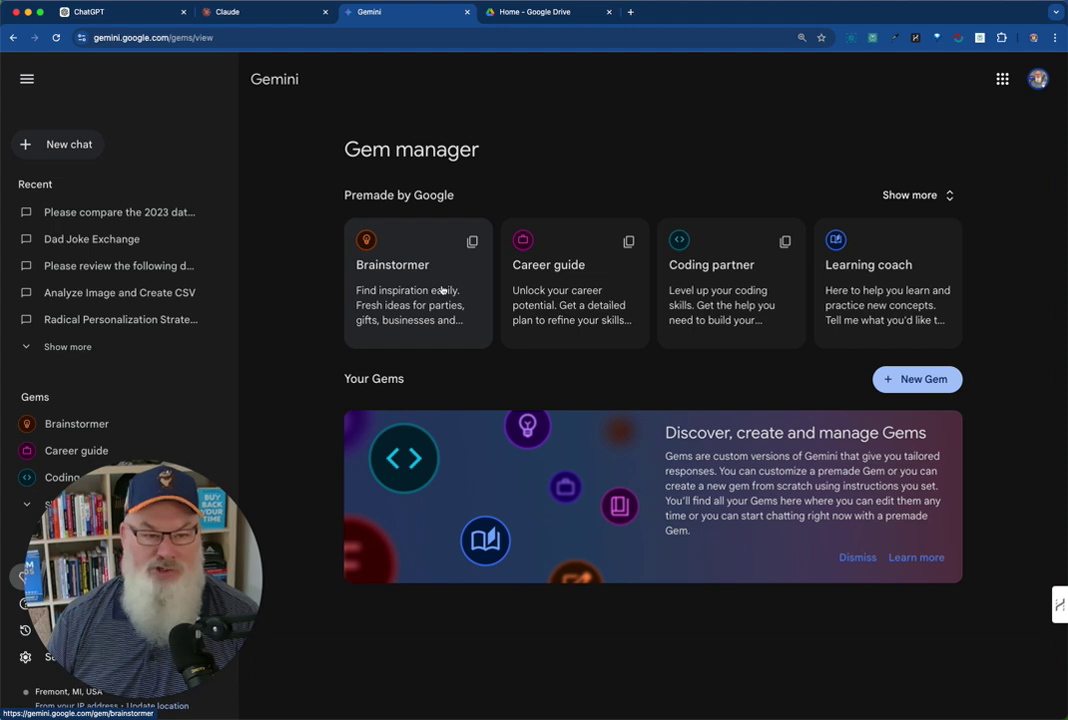
pyautogui.click(924, 380)
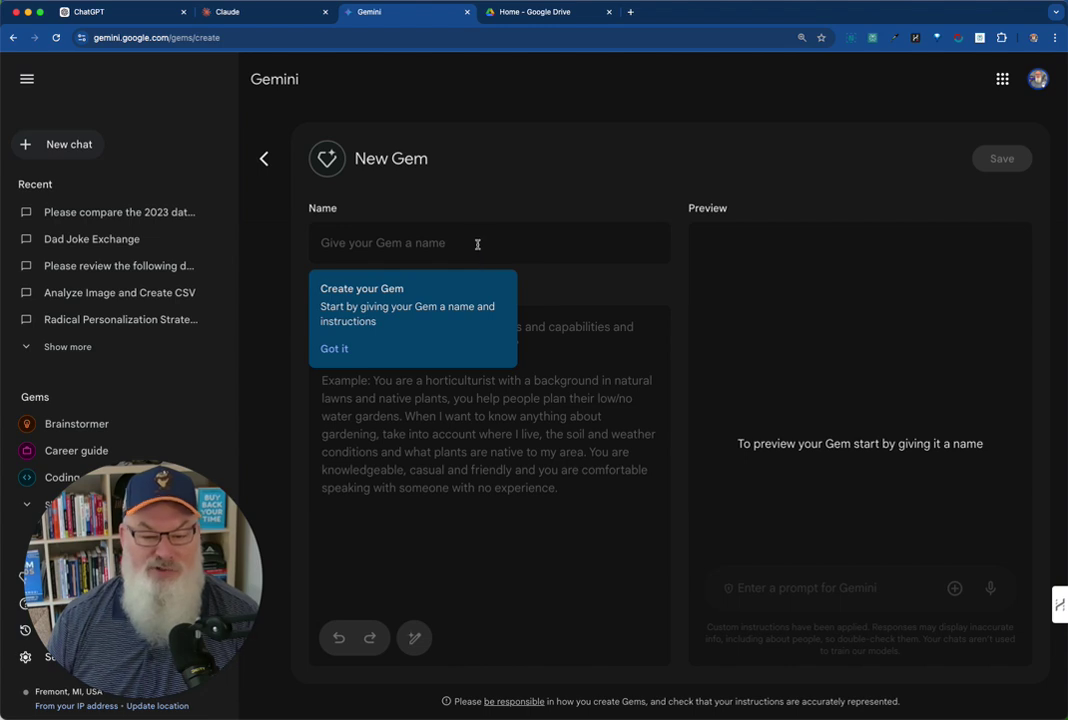
pyautogui.click(337, 348)
pyautogui.click(424, 243)
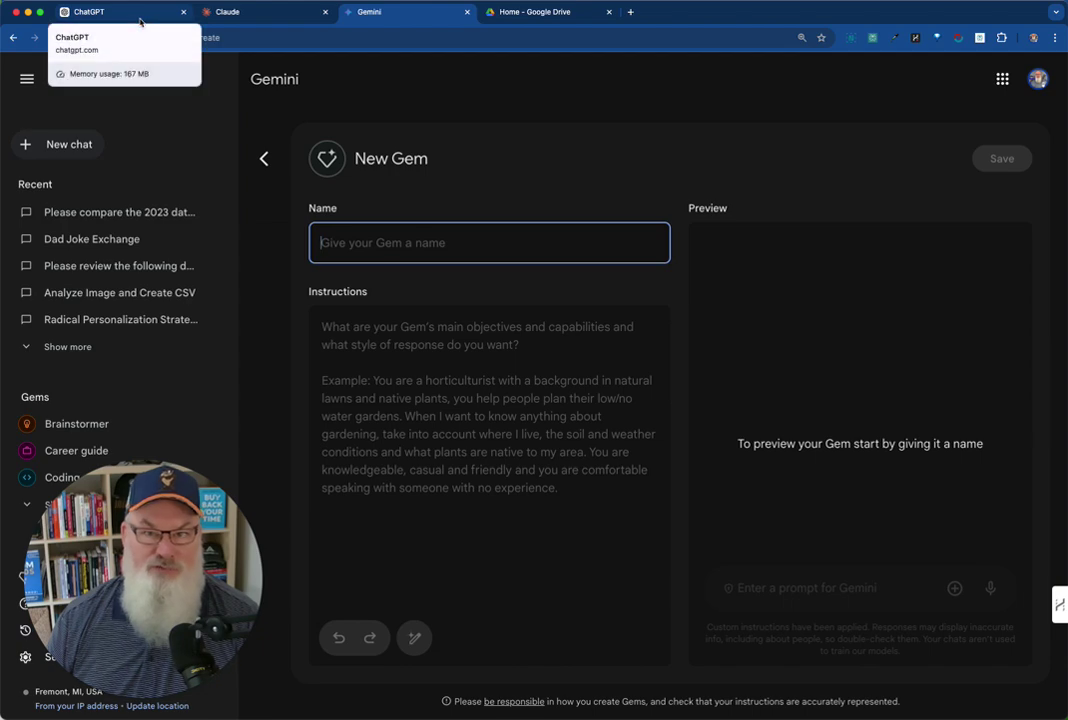
# Revisit the ChatGPT party ideas chat briefly, and go to Claude's new chat start page
pyautogui.click(140, 20)
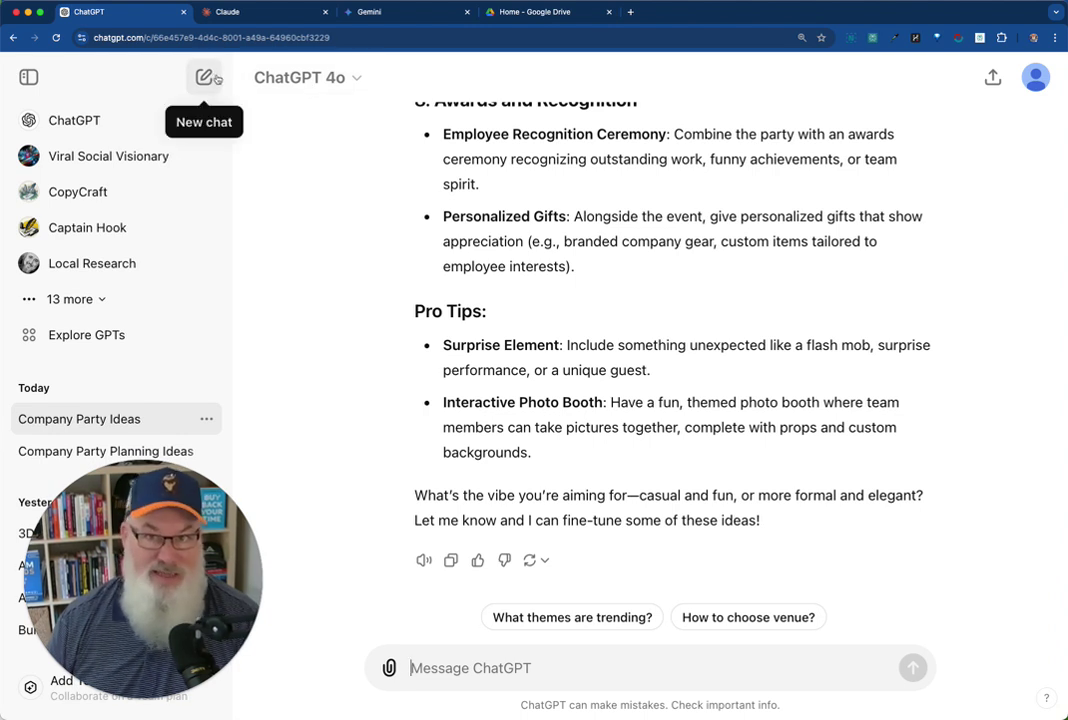
pyautogui.click(250, 22)
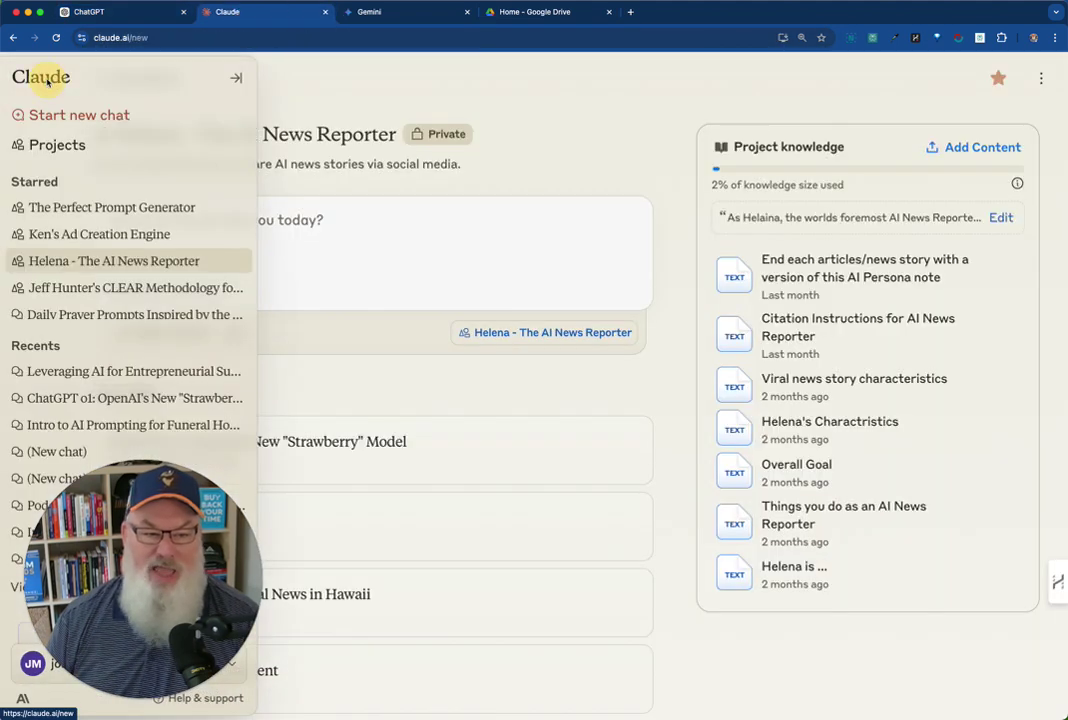
pyautogui.click(45, 78)
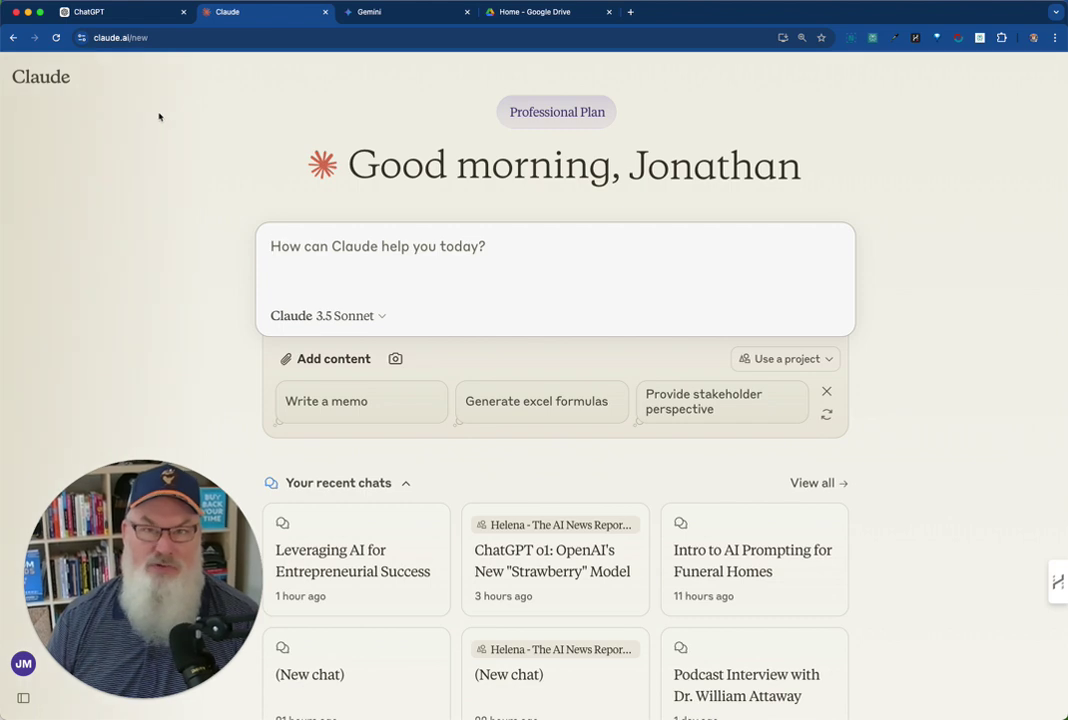
# Switch to ChatGPT and open the AVATARadvisors Demo GPT from the expanded list of GPTs
pyautogui.click(145, 13)
pyautogui.scroll(15, 527, 159)
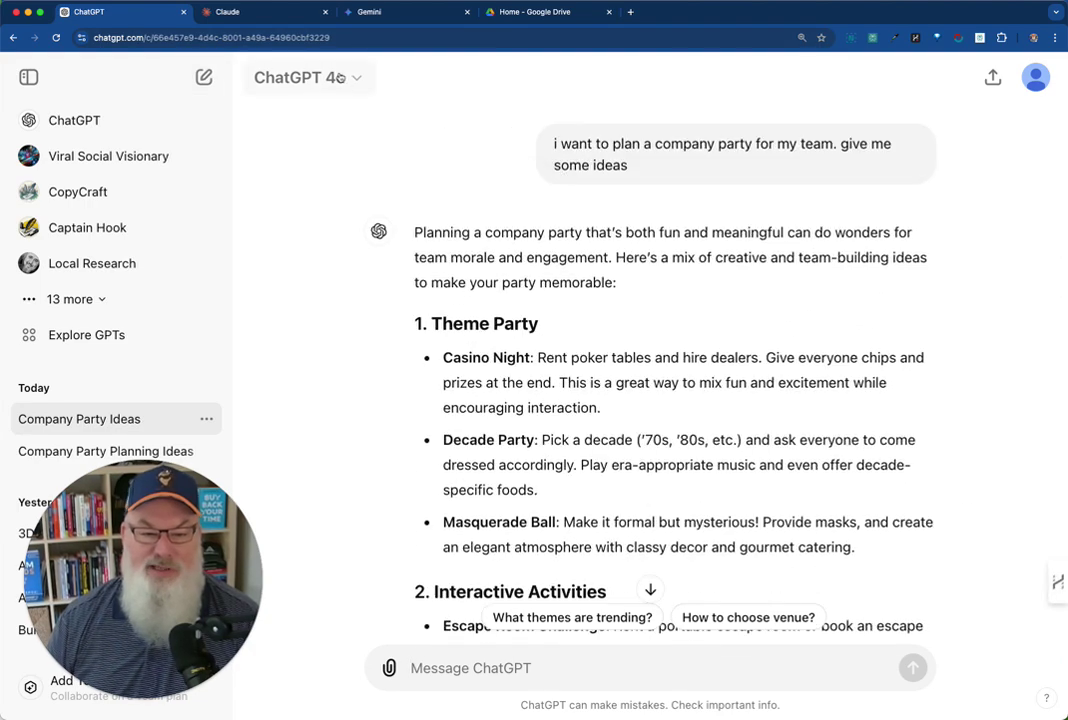
pyautogui.click(100, 297)
pyautogui.scroll(-5, 109, 293)
pyautogui.scroll(-3, 109, 293)
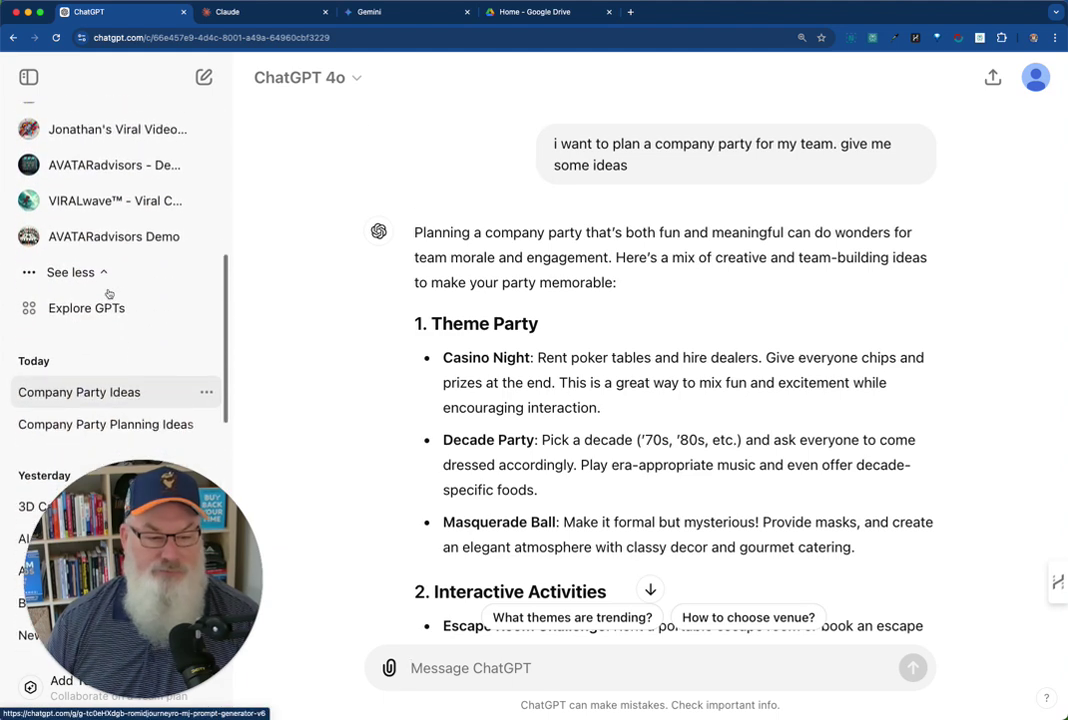
pyautogui.click(84, 229)
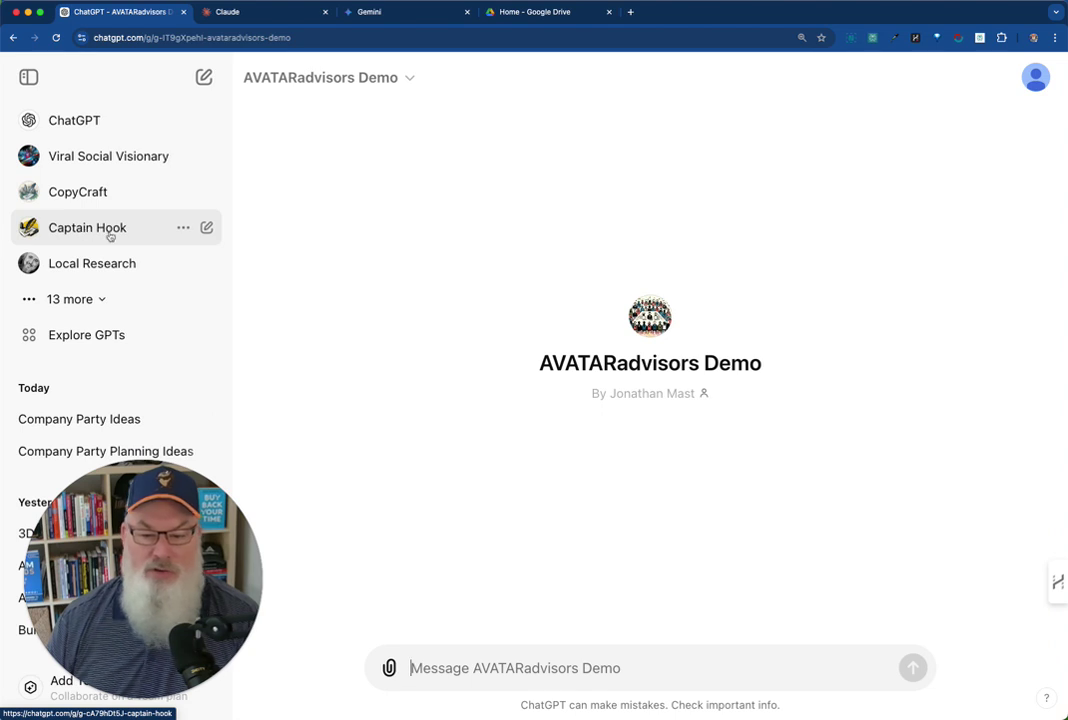